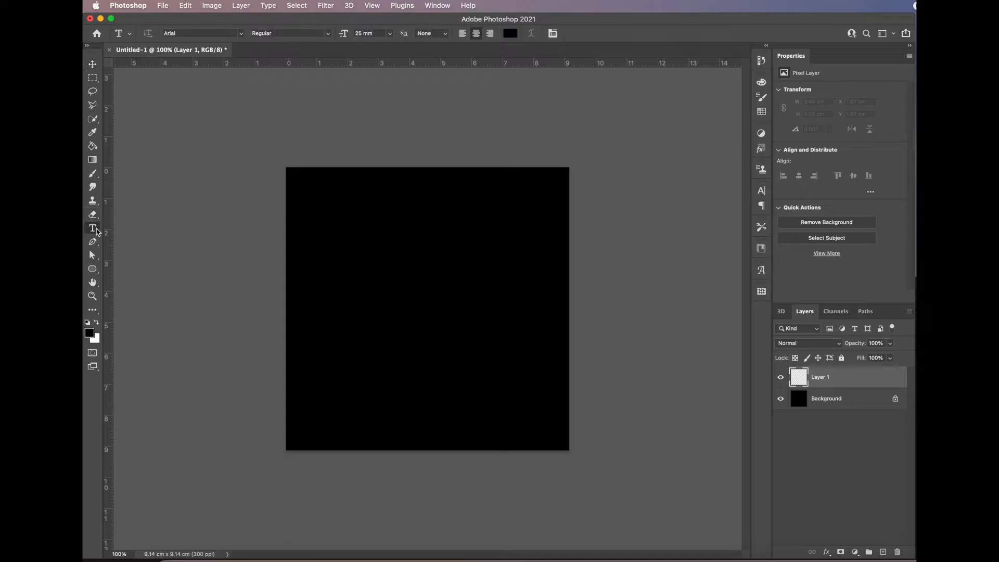
Step: Start a text layer in the upper middle of the black canvas and set its text colour to white
click(369, 281)
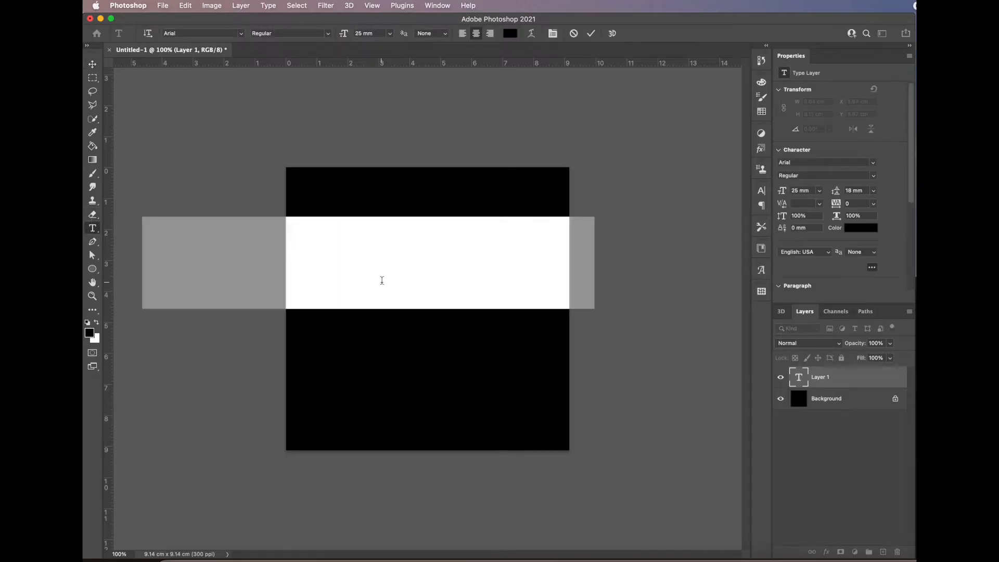
click(877, 232)
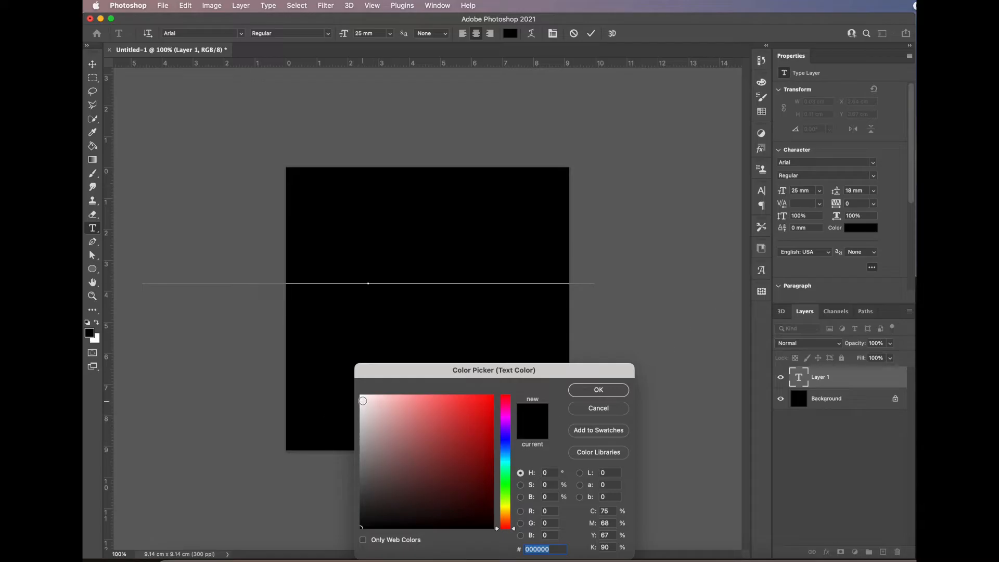
click(361, 396)
click(598, 390)
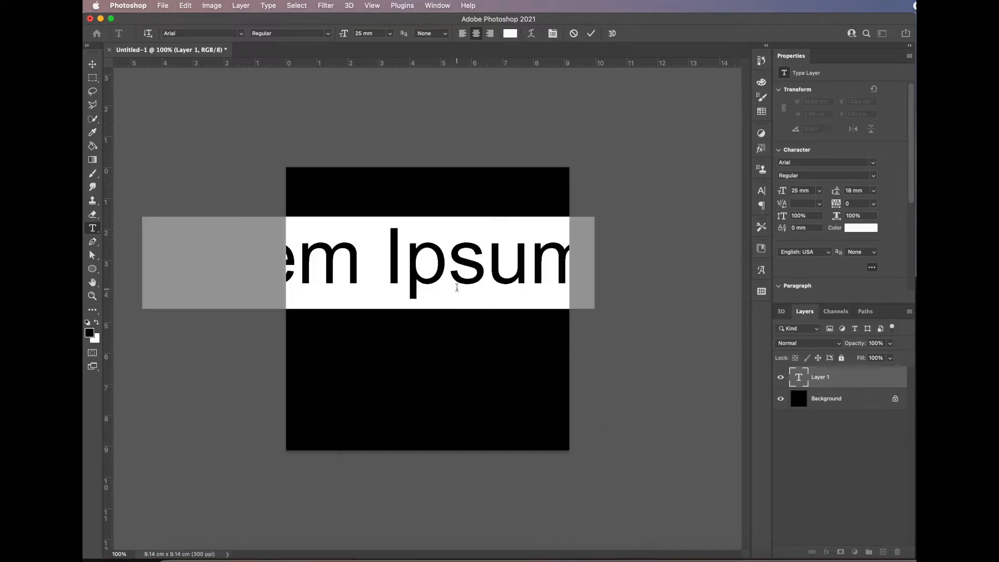
Step: Enter GOOD, VIBES and ONLY in capitals on three separate lines of the text layer
text(Goof)
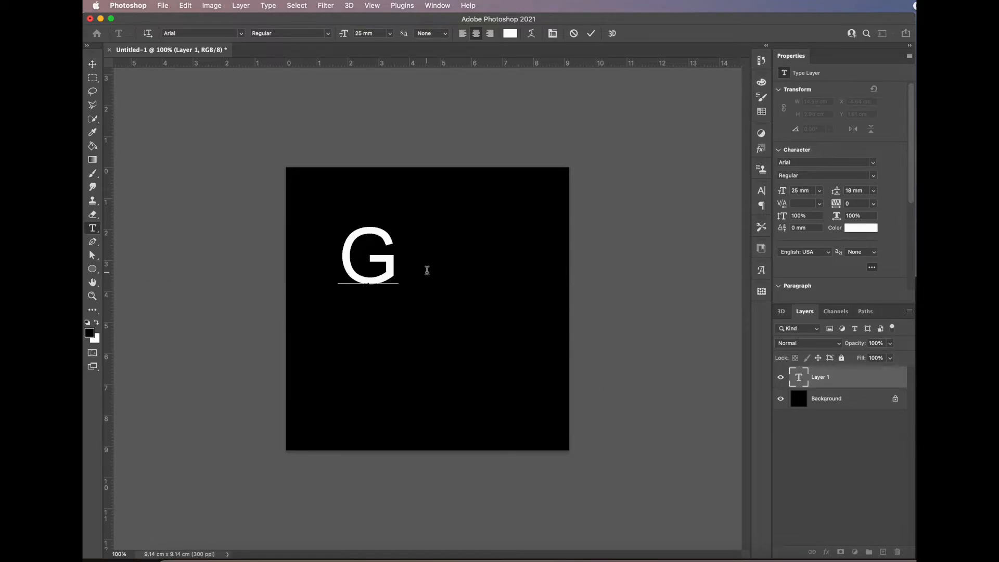
key(BackSpace)
key(BackSpace)
key(BackSpace)
text(OOD)
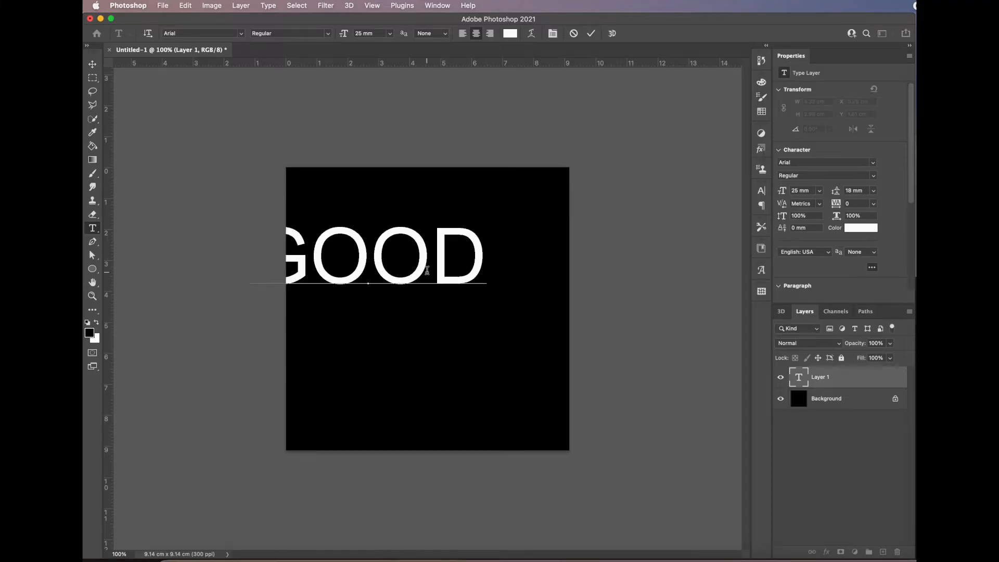
key(Return)
text(Vib)
key(BackSpace)
key(BackSpace)
text(IBES)
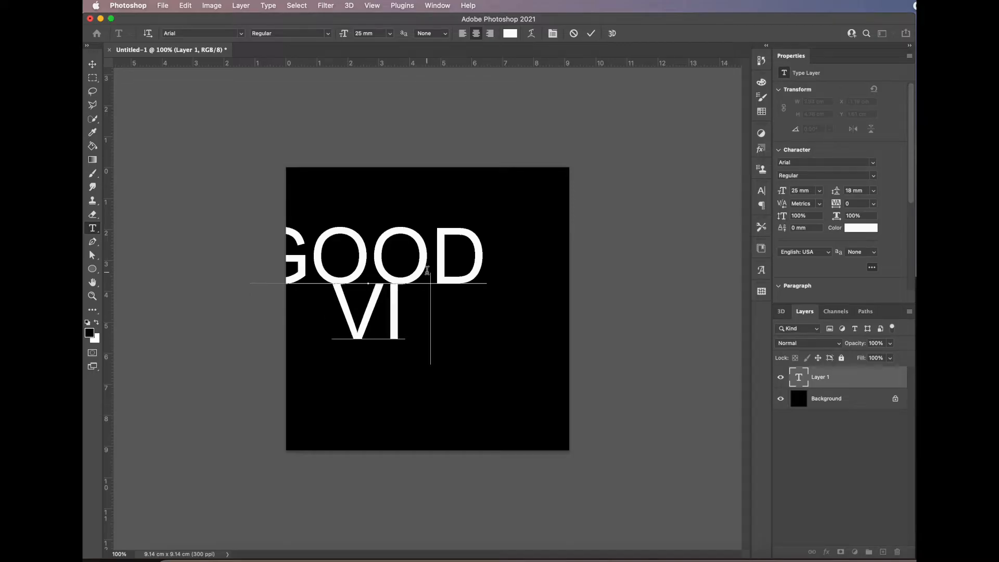
key(Return)
text(ONLY)
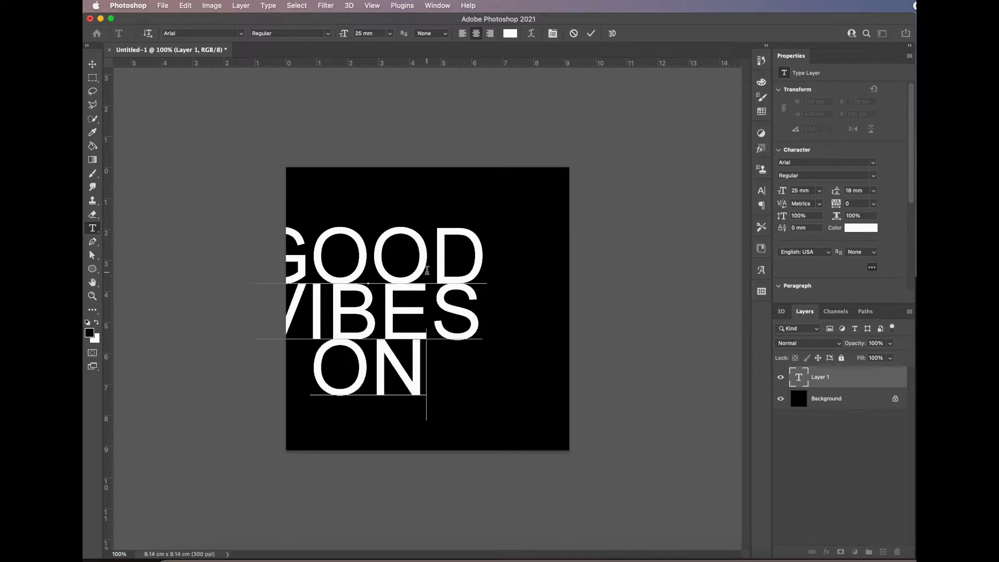
Step: Unlock the background layer and align the text to its horizontal and vertical centres
click(92, 63)
drag(411, 280, 473, 279)
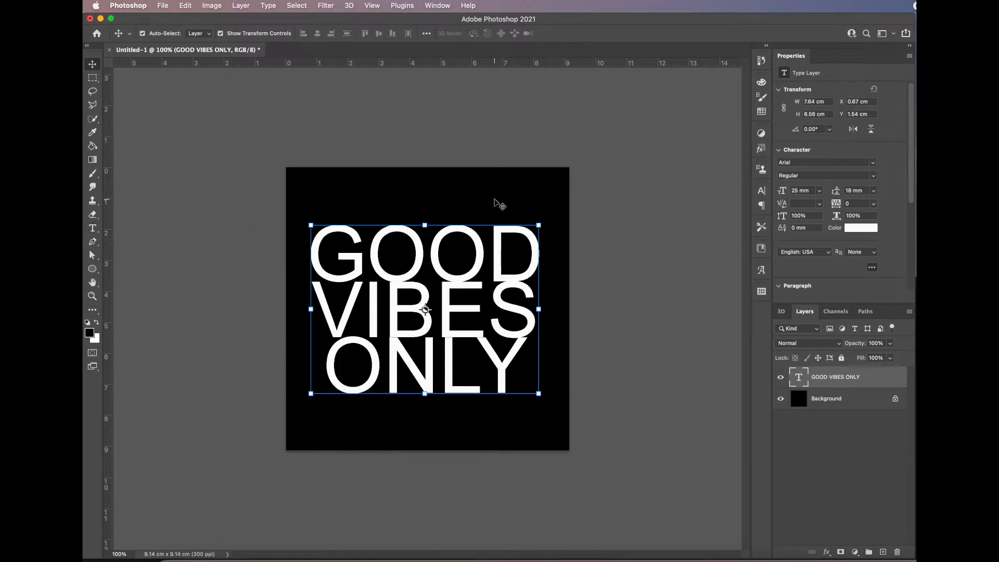
click(895, 398)
click(504, 289)
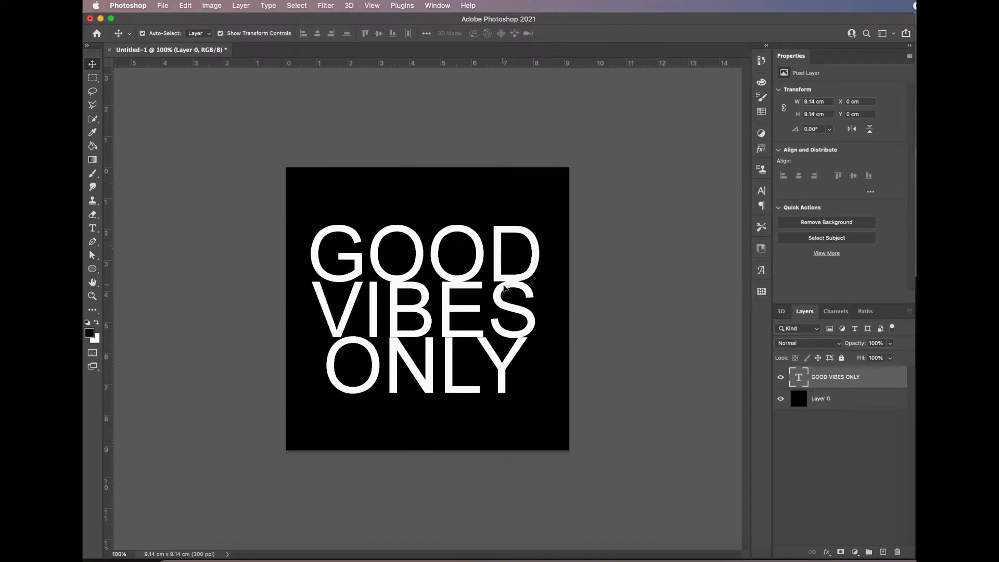
shift+click(517, 203)
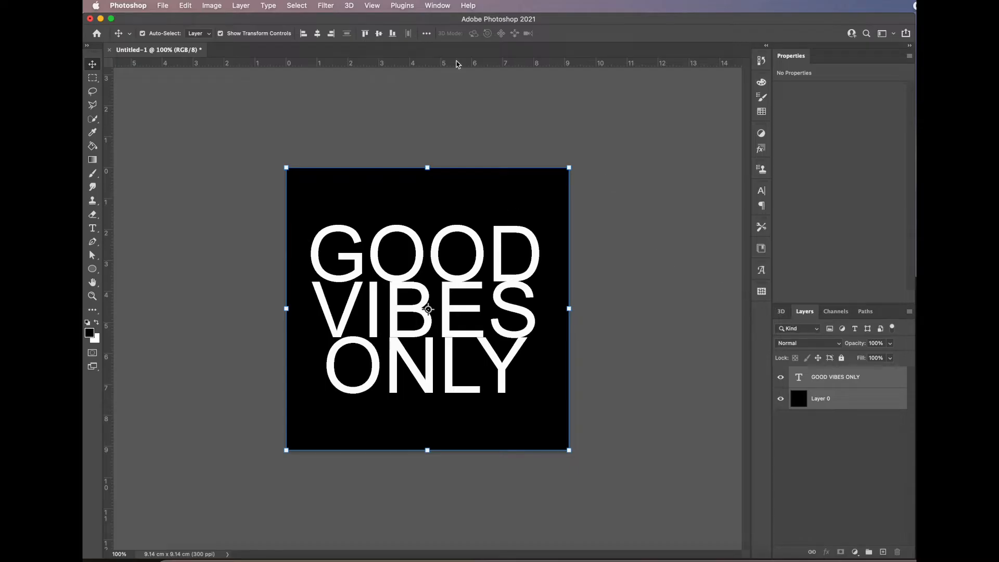
click(317, 34)
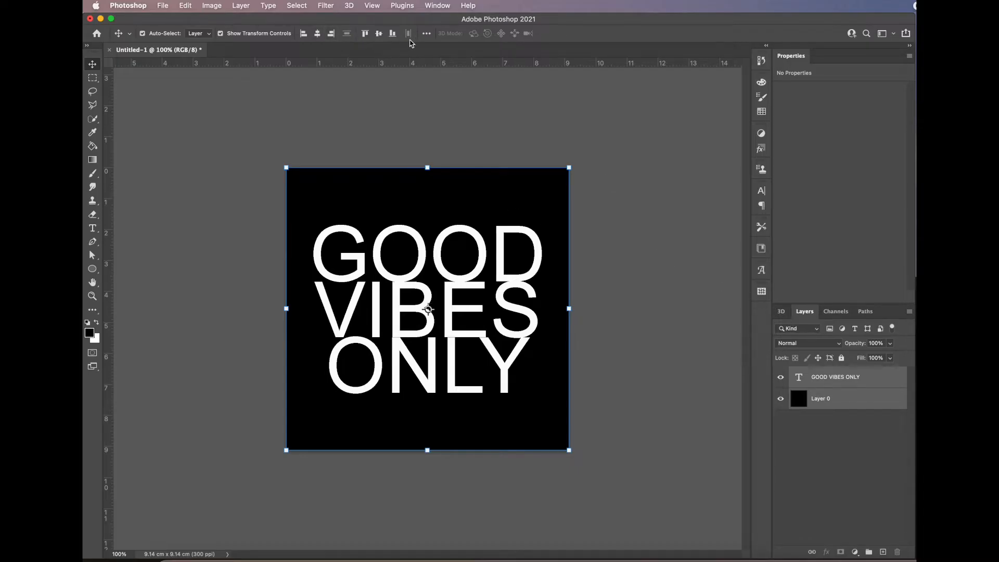
click(379, 33)
click(675, 276)
Step: Change the font of the GOOD VIBES ONLY text to Subway Paris Std
click(447, 269)
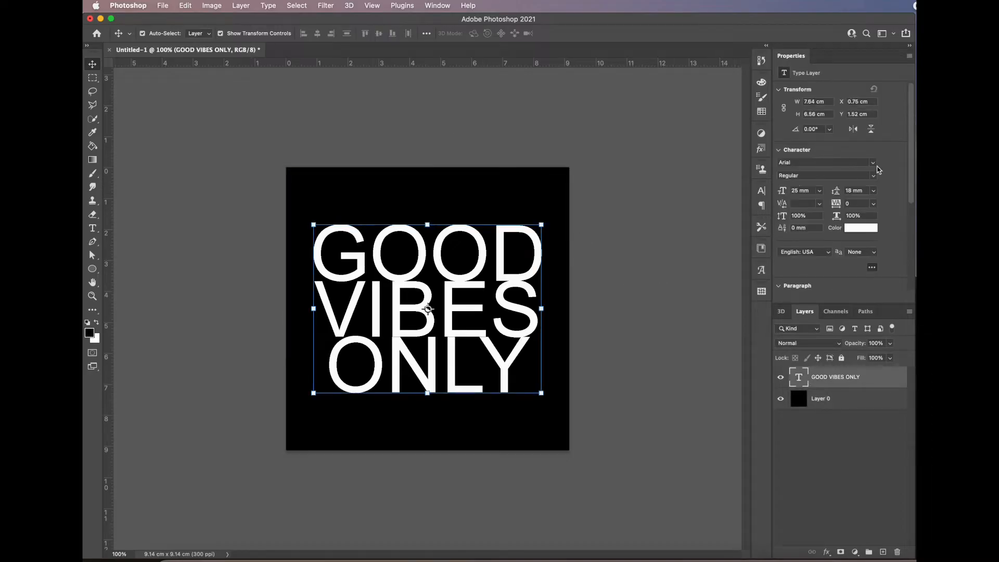
click(874, 162)
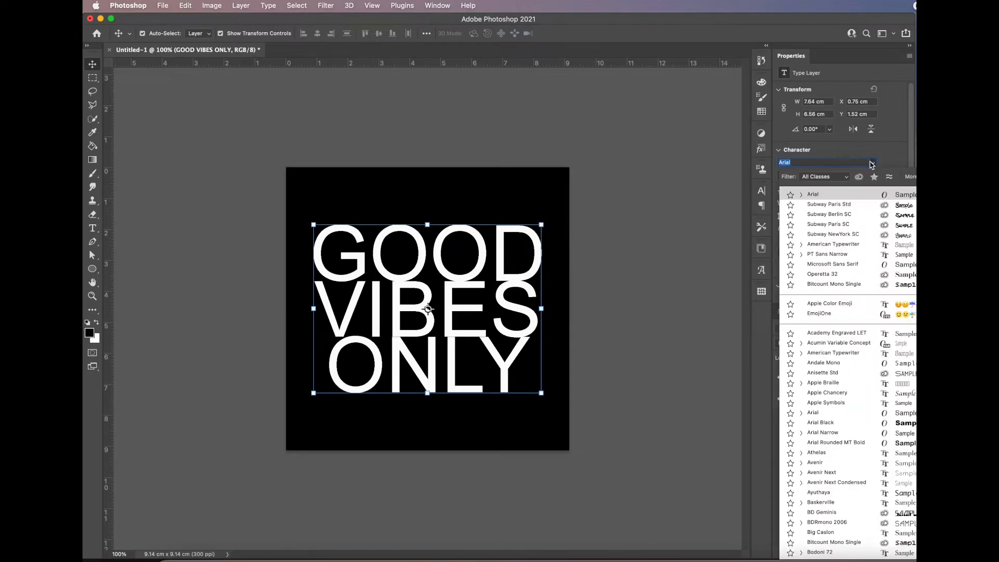
click(813, 205)
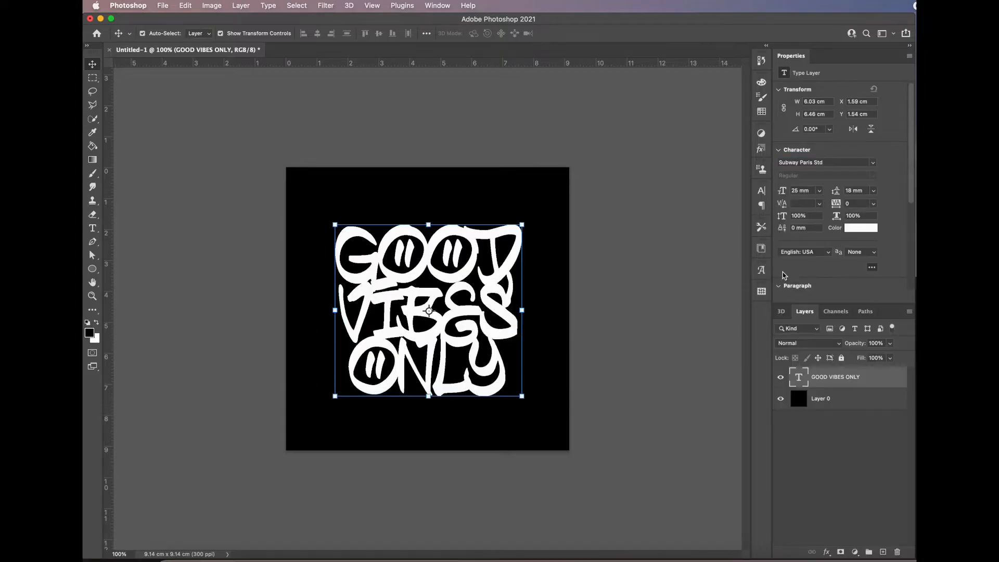
Step: Replace the two Os in GOOD and the E in VIBES with lowercase letters, so the text reads GooD VIBeS ONLY
double_click(474, 253)
click(473, 255)
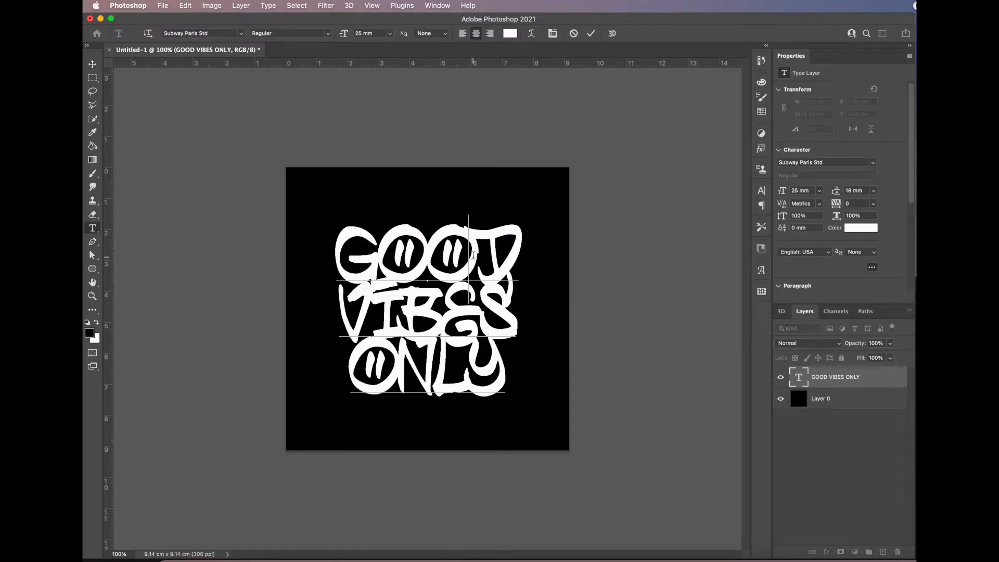
key(BackSpace)
key(BackSpace)
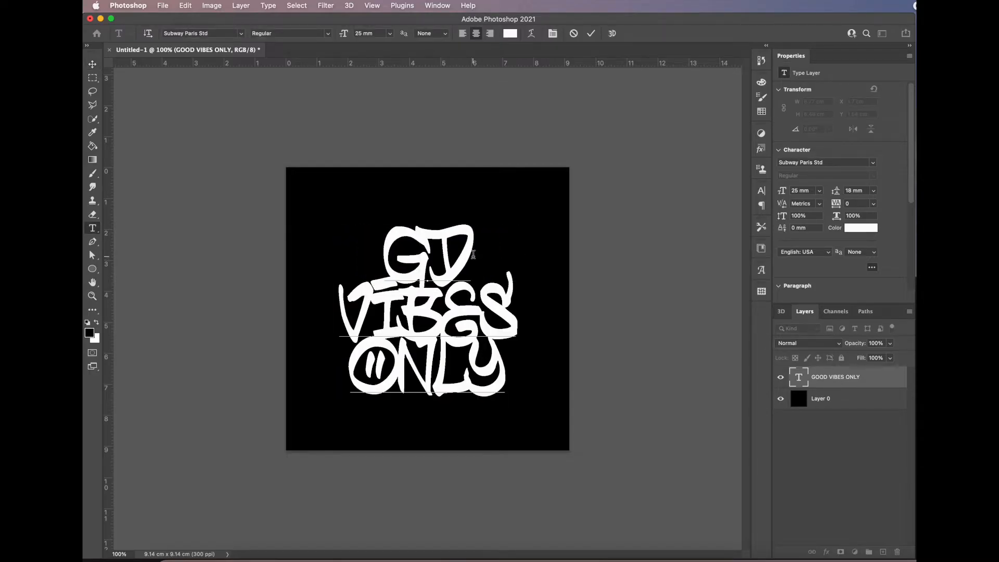
text(OO)
click(466, 302)
key(BackSpace)
text(e)
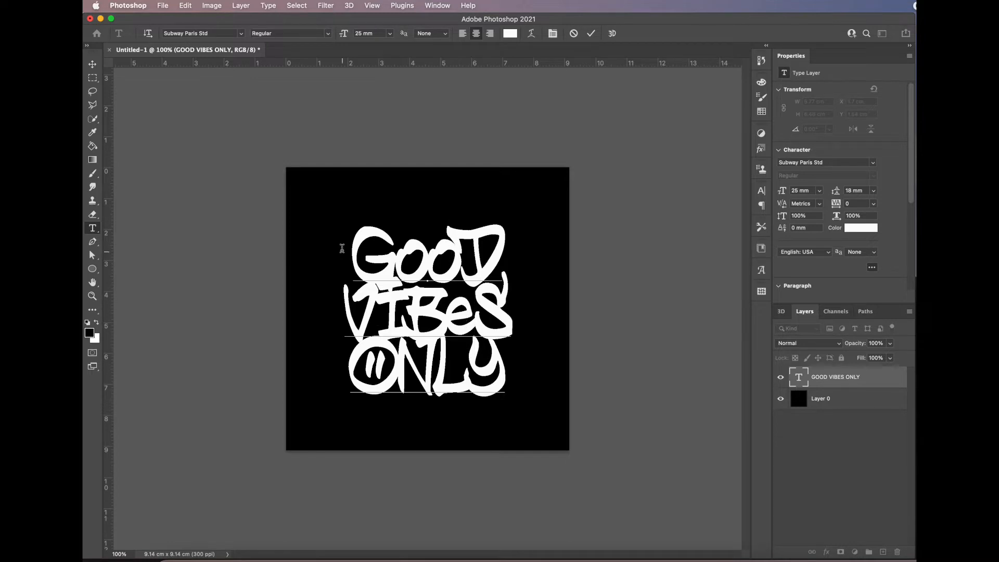
click(92, 63)
click(208, 186)
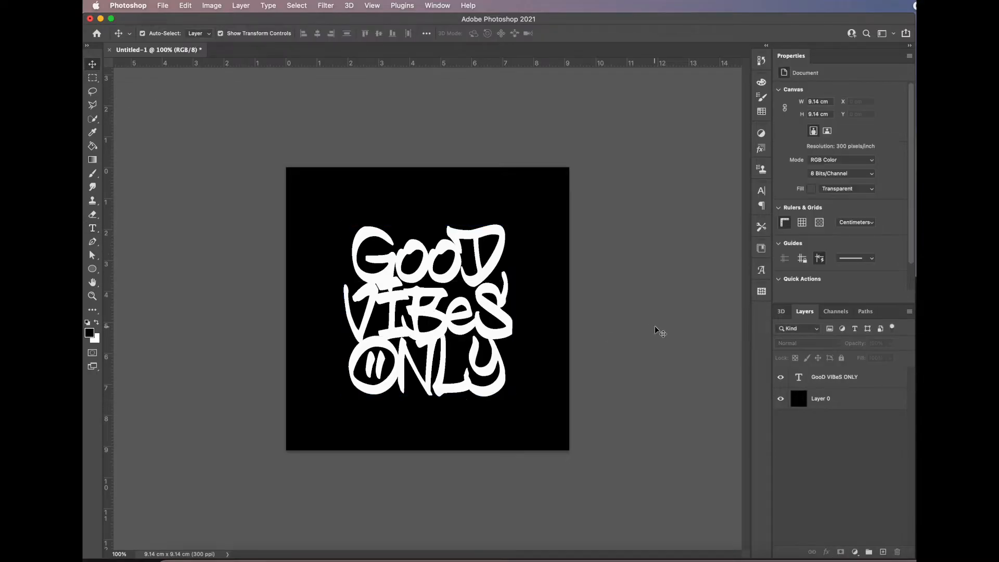
Step: Duplicate the text layer, rasterize the copy, and make a second copy from the rasterized layer
drag(876, 384, 884, 550)
right_click(838, 379)
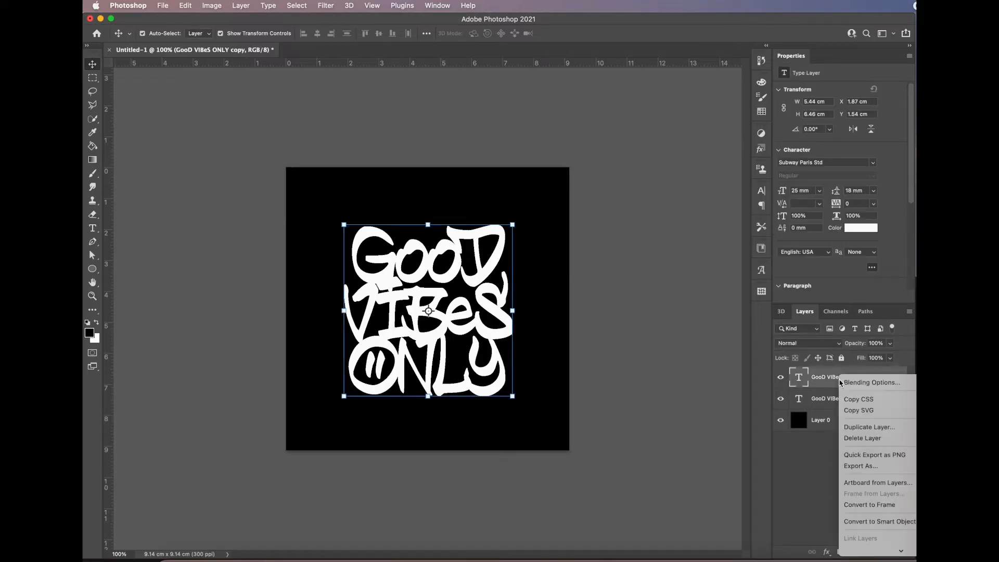
mouse_move(865, 552)
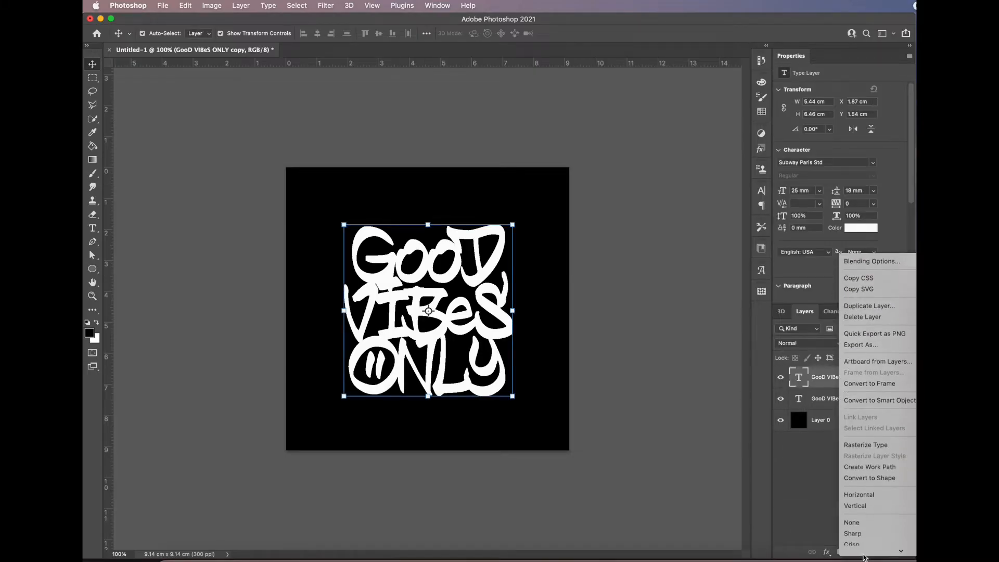
click(867, 423)
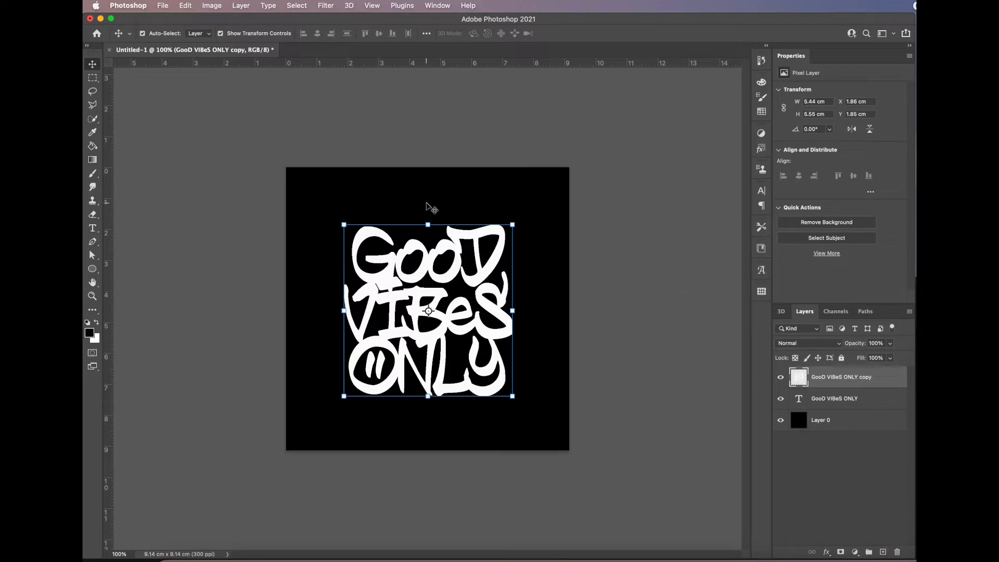
drag(879, 383, 886, 550)
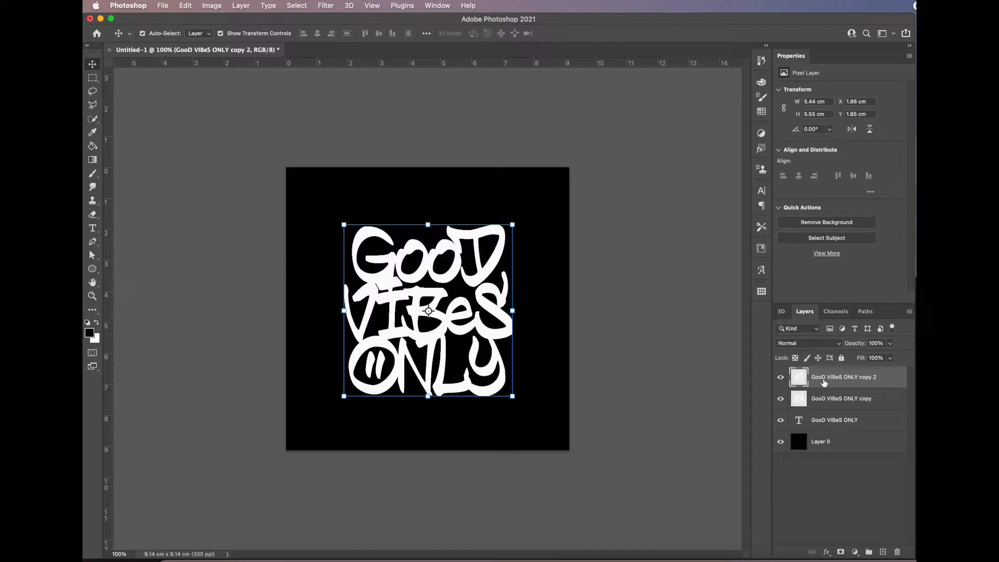
Step: Set the lower rasterized text copy to the Dissolve blend mode and hide the upper copy
click(828, 398)
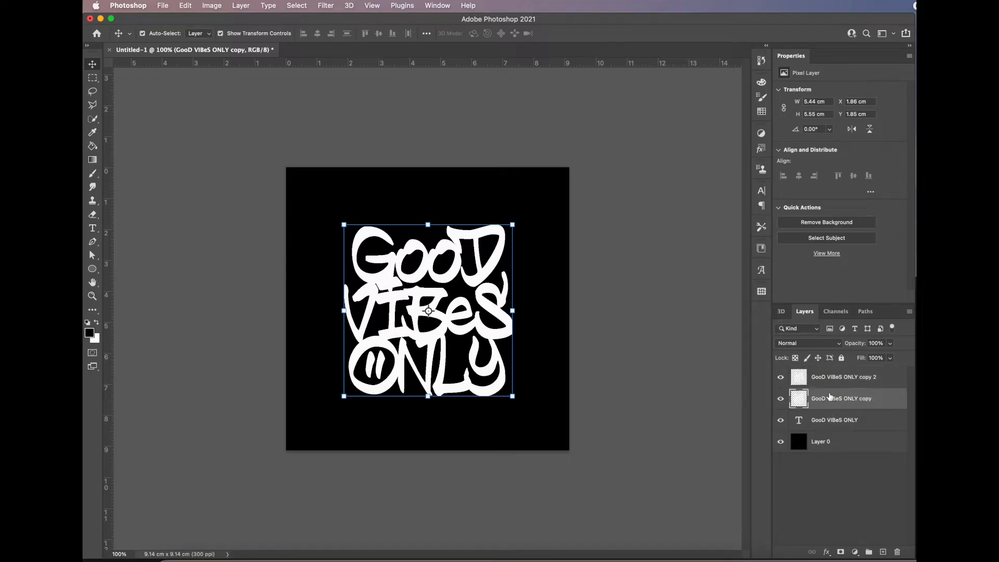
click(840, 346)
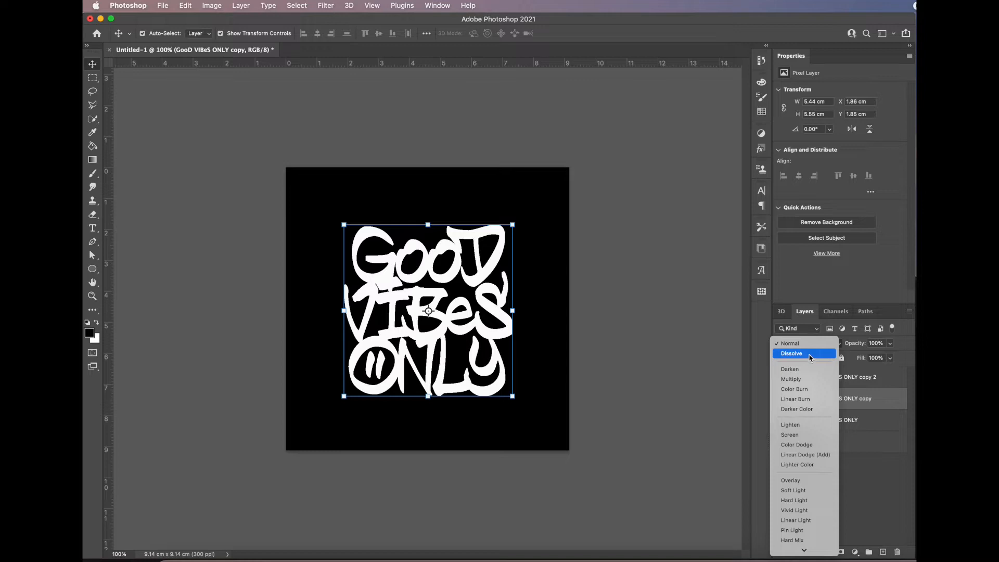
click(808, 354)
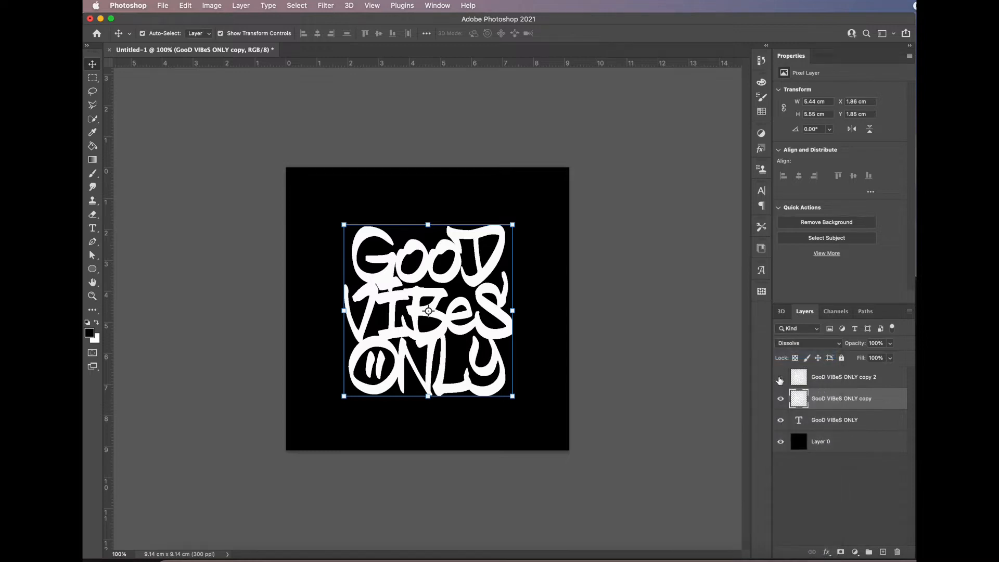
click(780, 380)
key(super+equal)
key(super+equal)
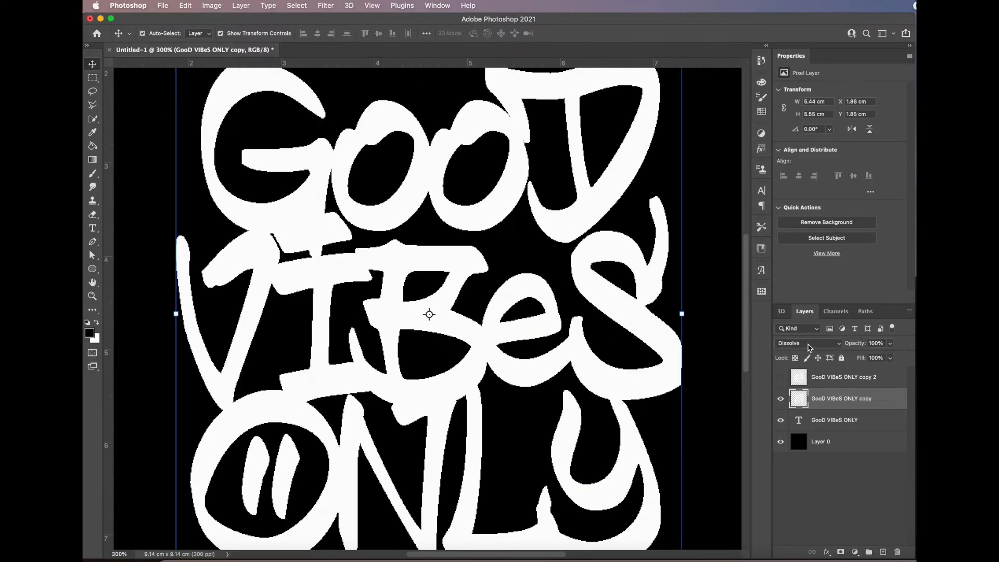
key(super+minus)
key(super+minus)
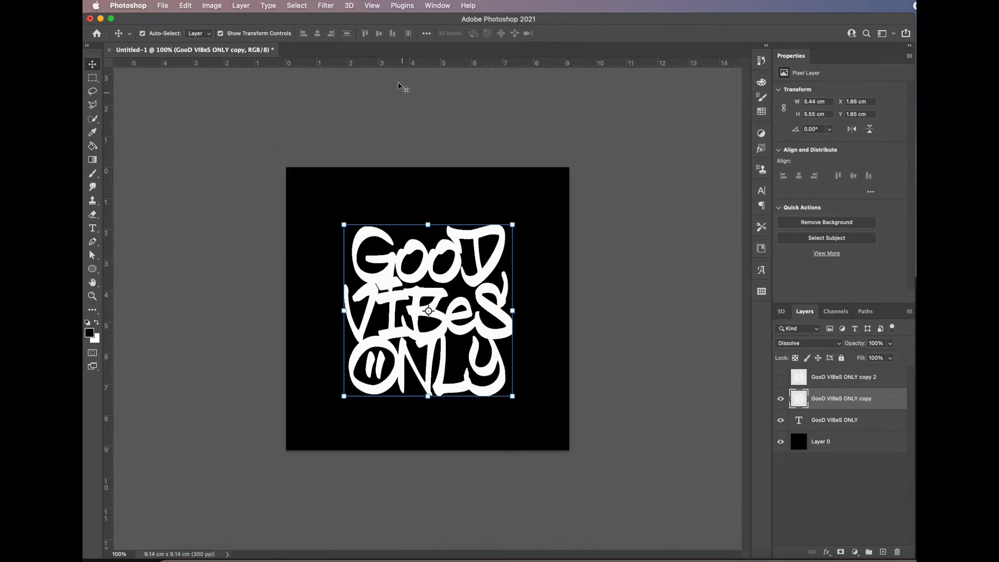
Step: Apply a Gaussian Blur with a radius of about 4 pixels to the Dissolve copy and hide the original text layer
click(331, 9)
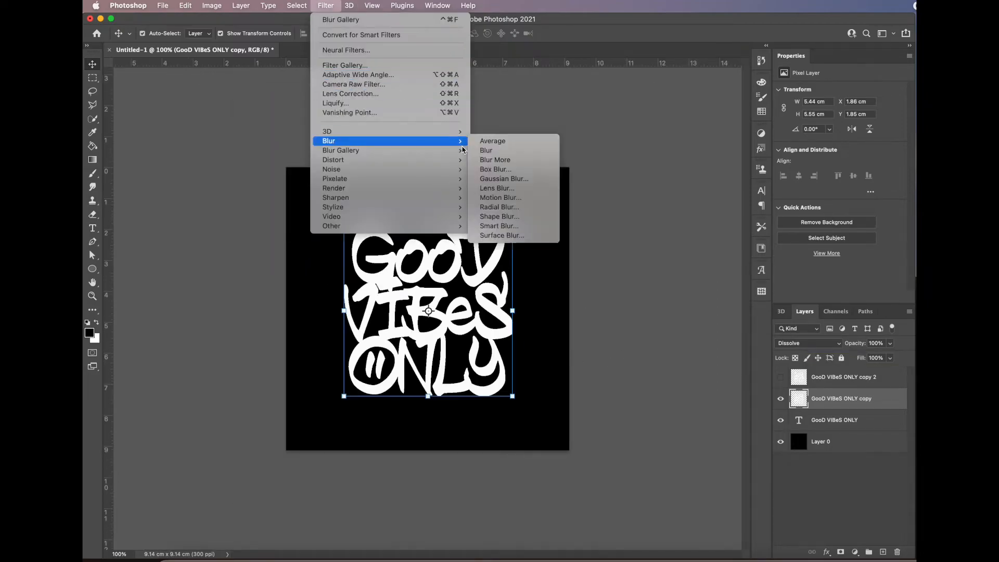
mouse_move(465, 147)
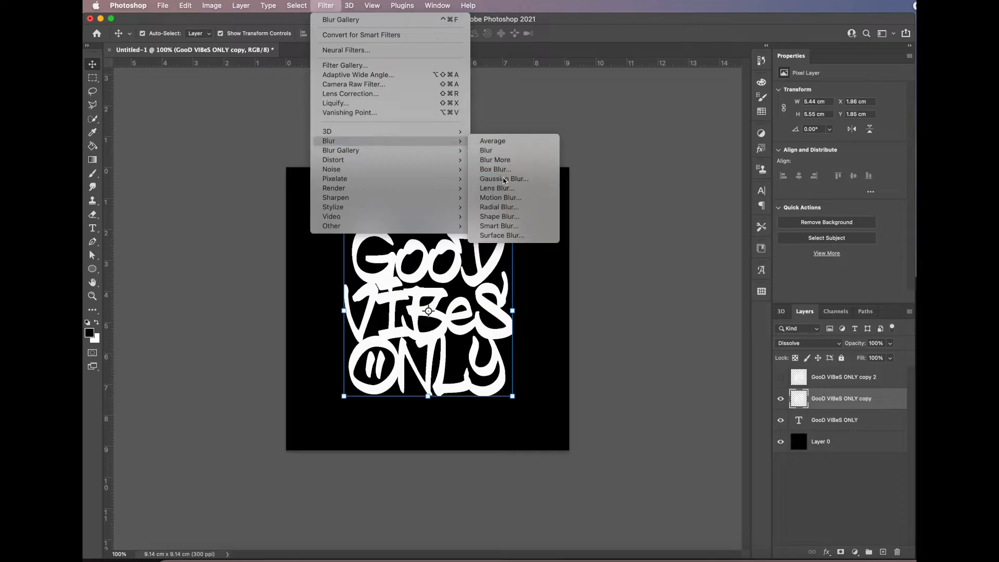
click(504, 179)
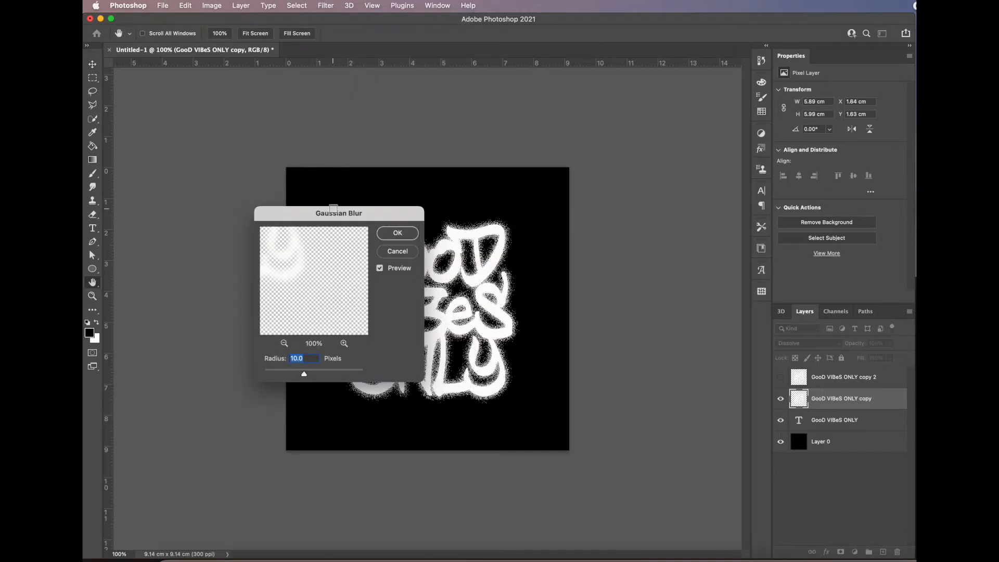
drag(330, 215, 230, 277)
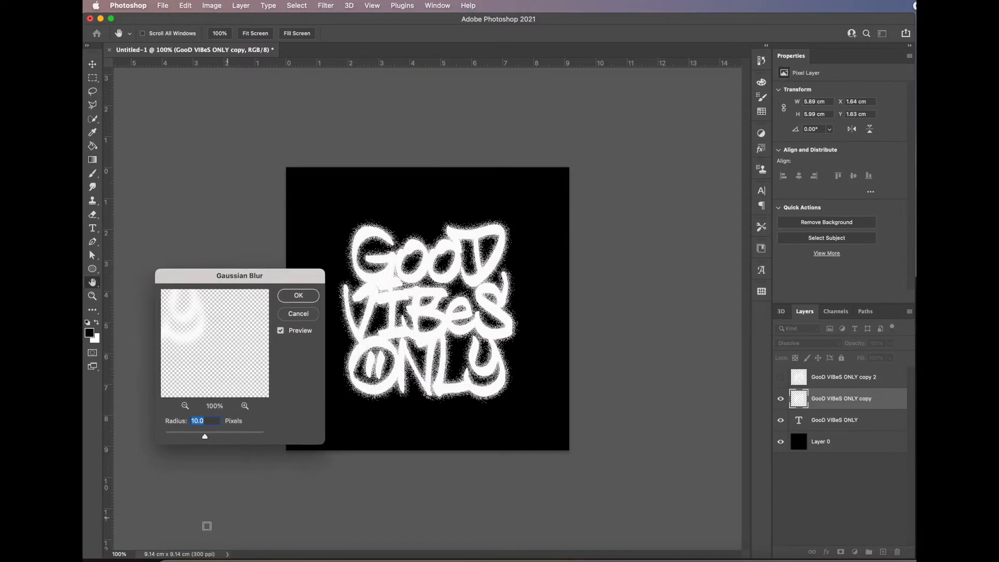
drag(199, 436, 195, 435)
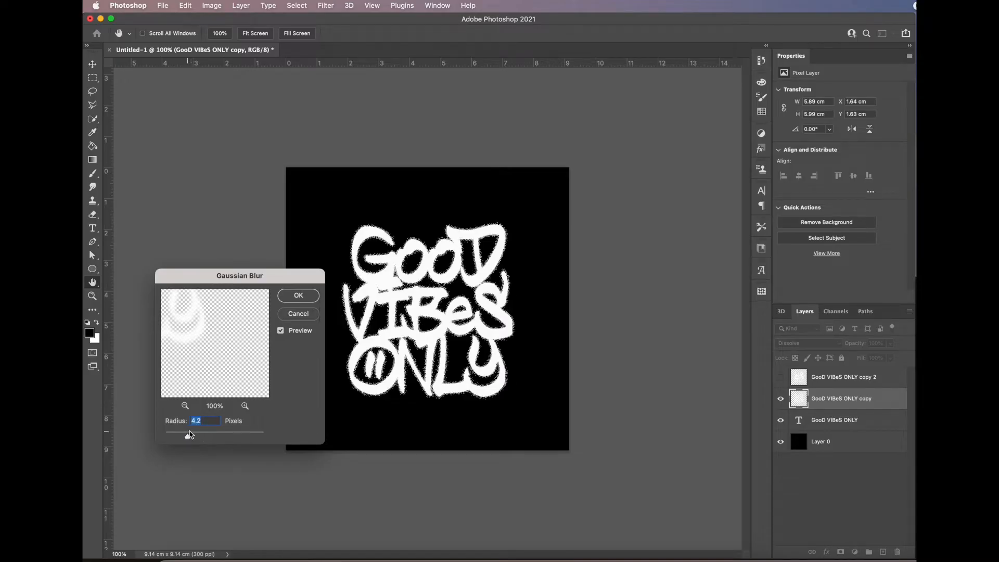
drag(186, 439, 186, 438)
click(298, 295)
key(v)
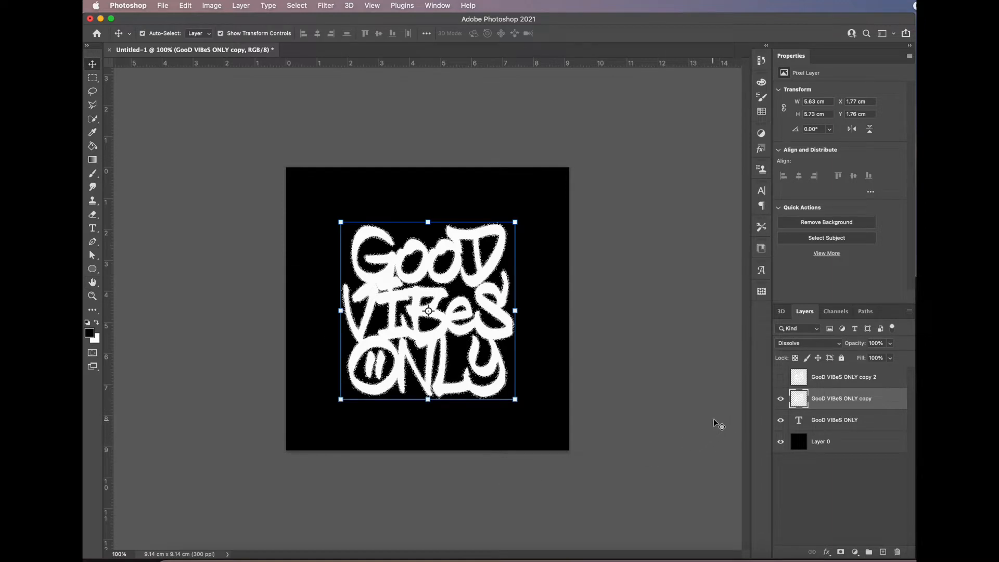
click(780, 421)
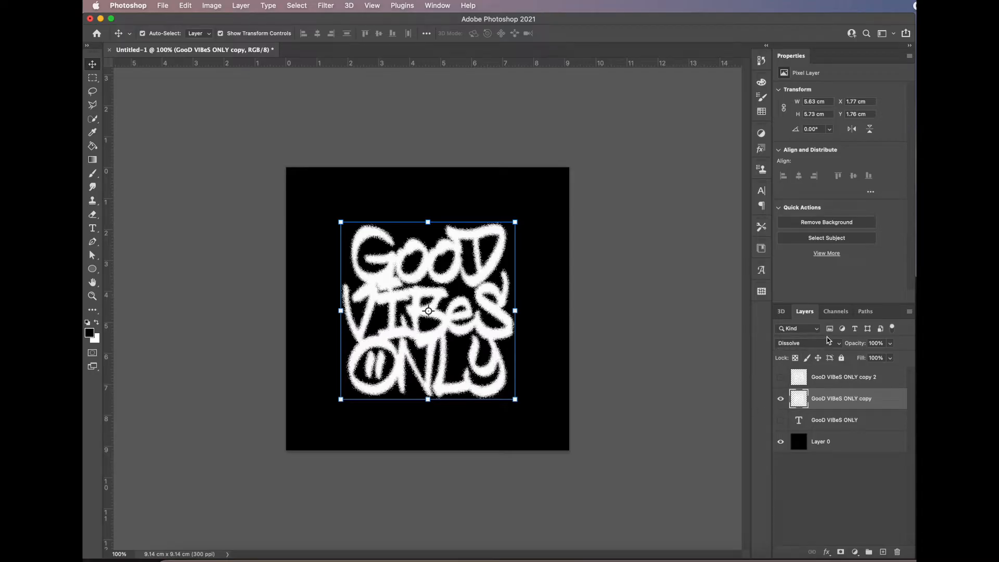
click(619, 377)
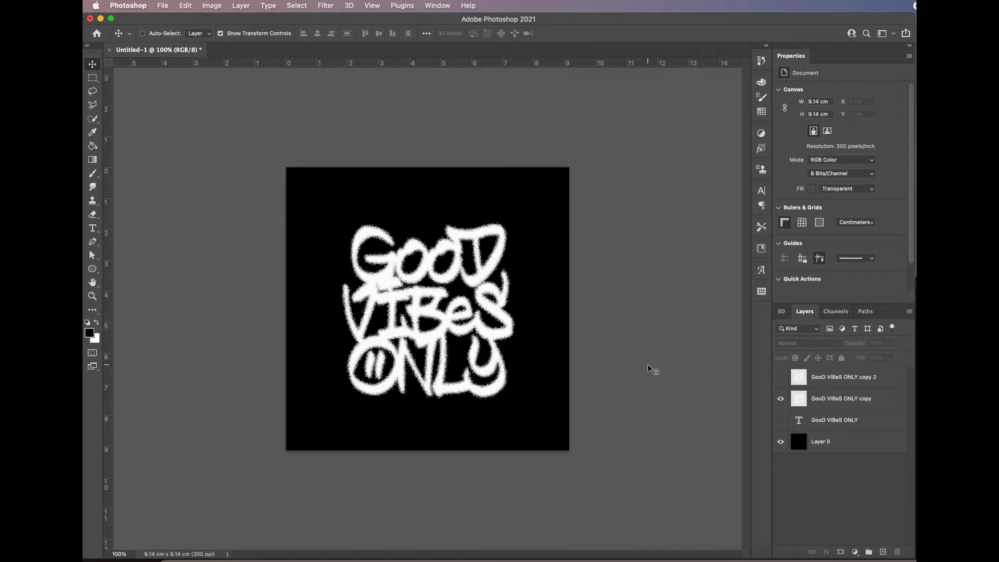
Step: Lower the opacity of the Dissolve text copy to 98%
key(super+equal)
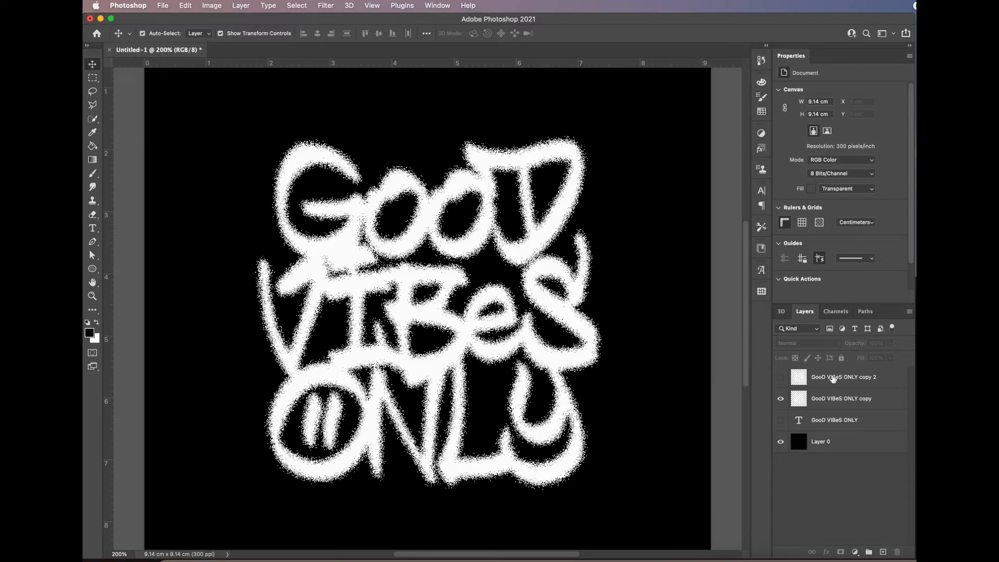
click(827, 398)
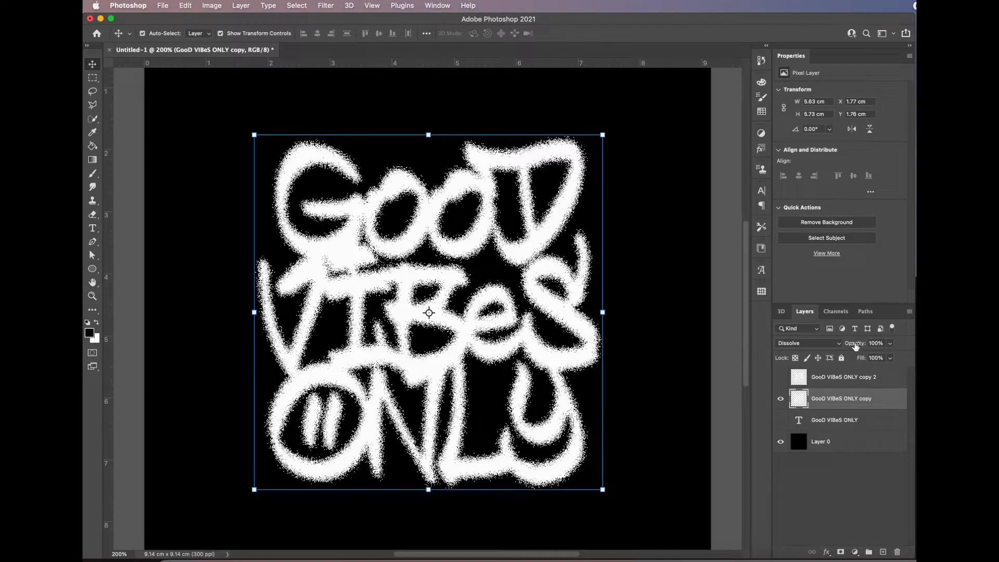
drag(856, 346, 855, 347)
key(super+minus)
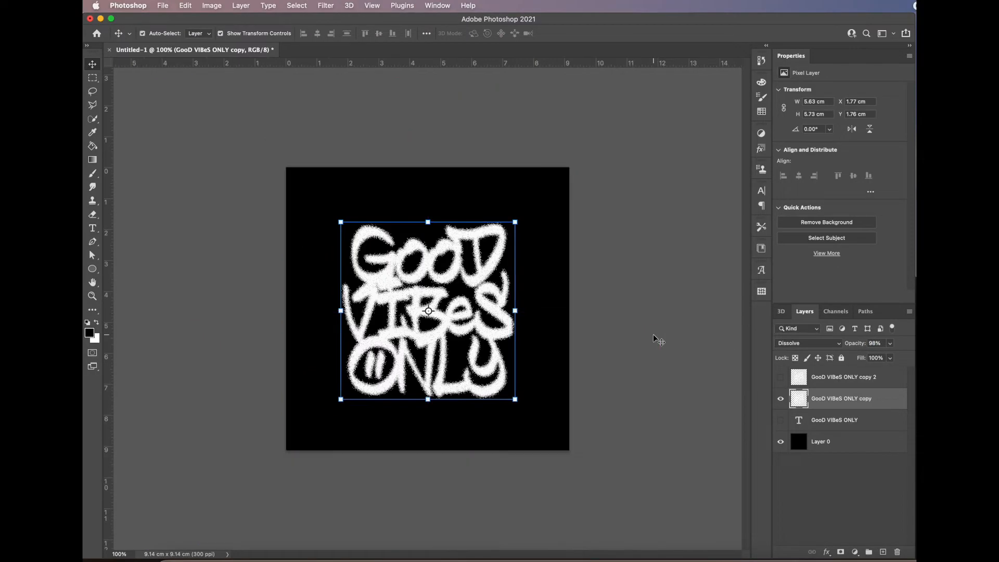
click(654, 339)
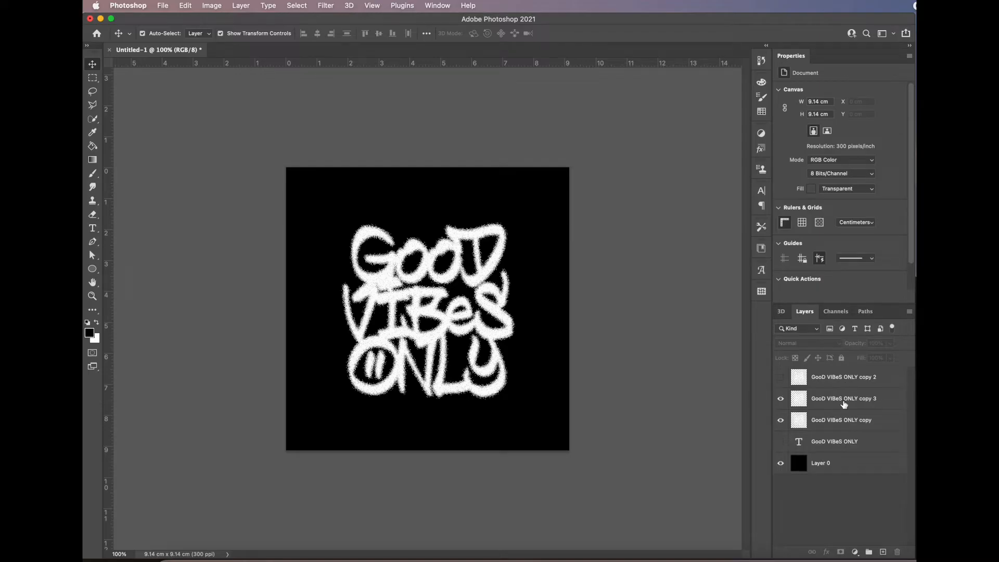
Step: Duplicate the Dissolve text copy and set the duplicate's blend mode to Normal
click(842, 400)
click(821, 343)
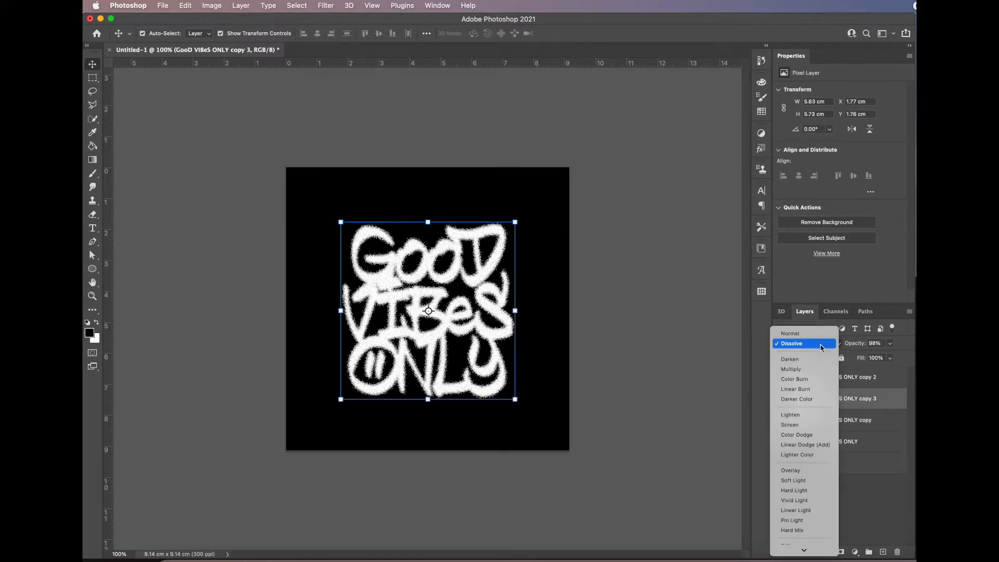
click(815, 335)
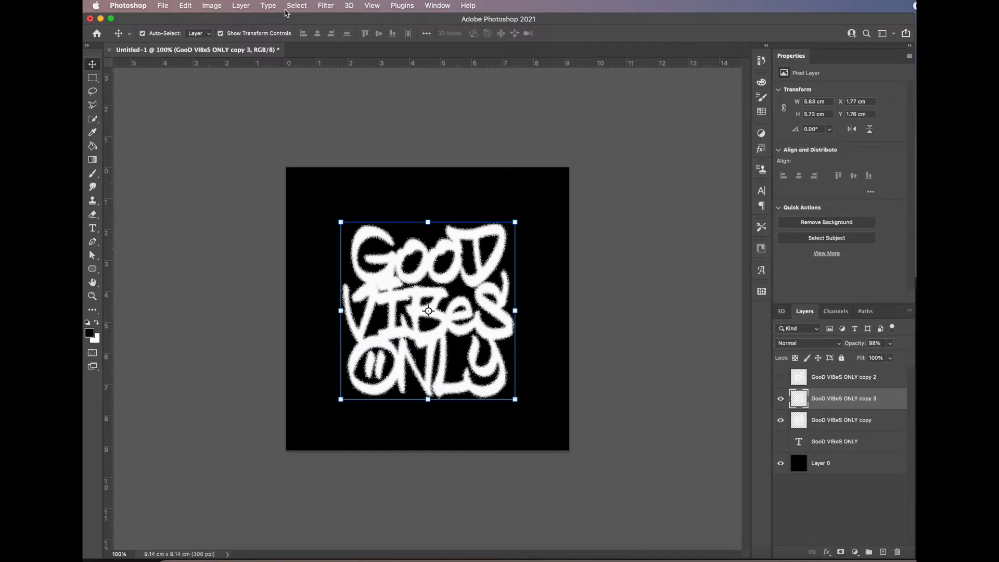
Step: Apply a Gaussian Blur with a radius of about 9.7 pixels to the Normal-mode text duplicate
click(326, 6)
mouse_move(447, 142)
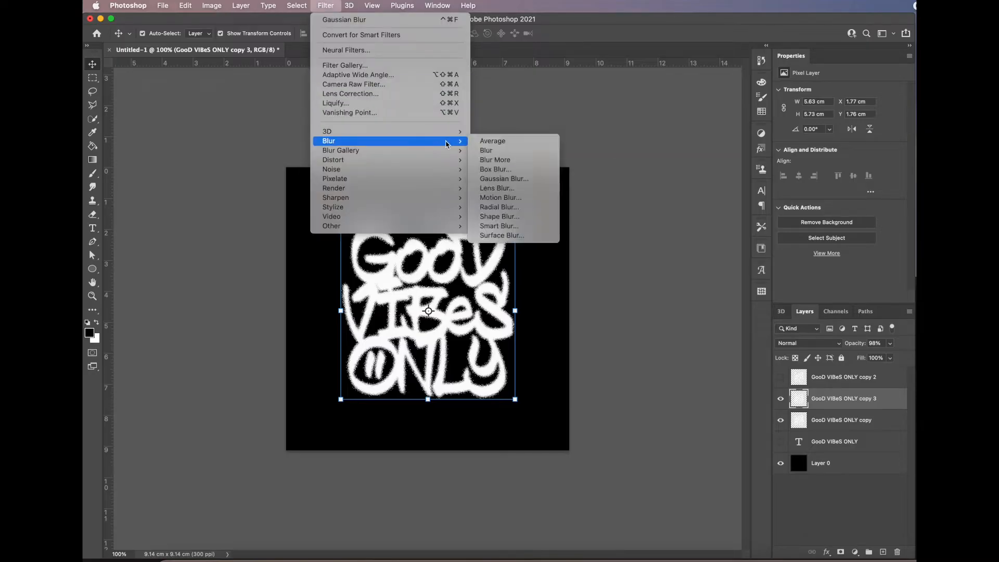
click(502, 179)
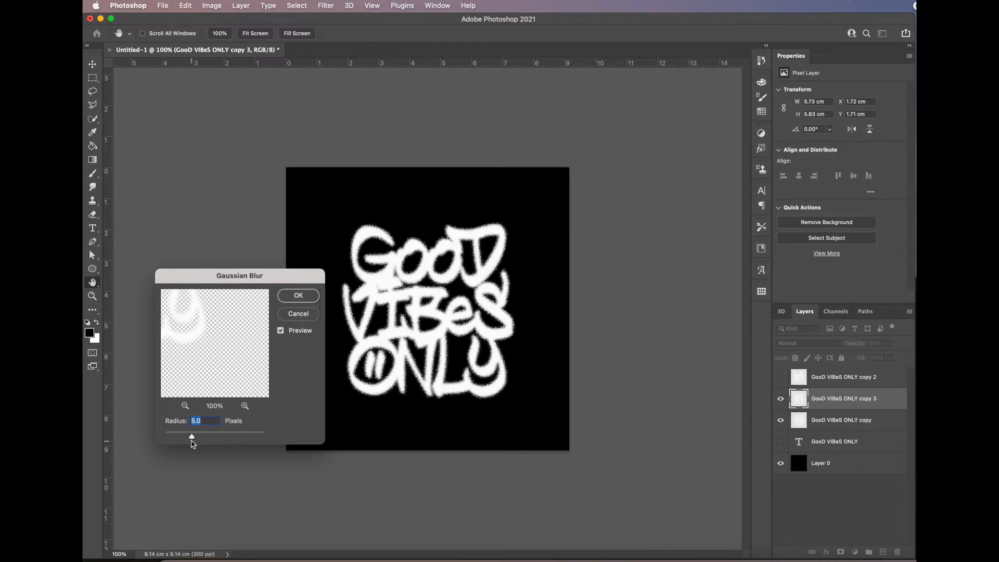
drag(193, 439, 198, 440)
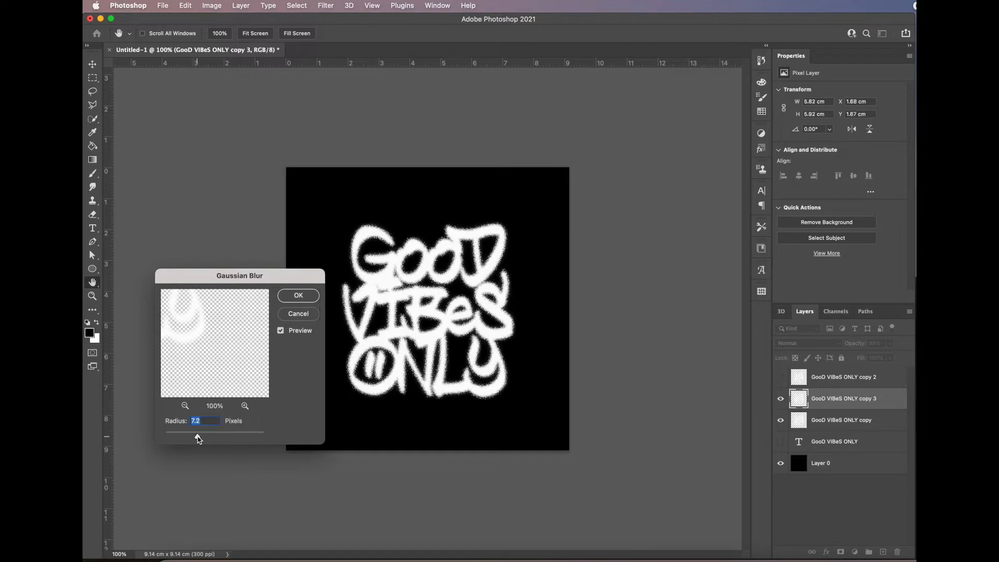
drag(199, 439, 202, 440)
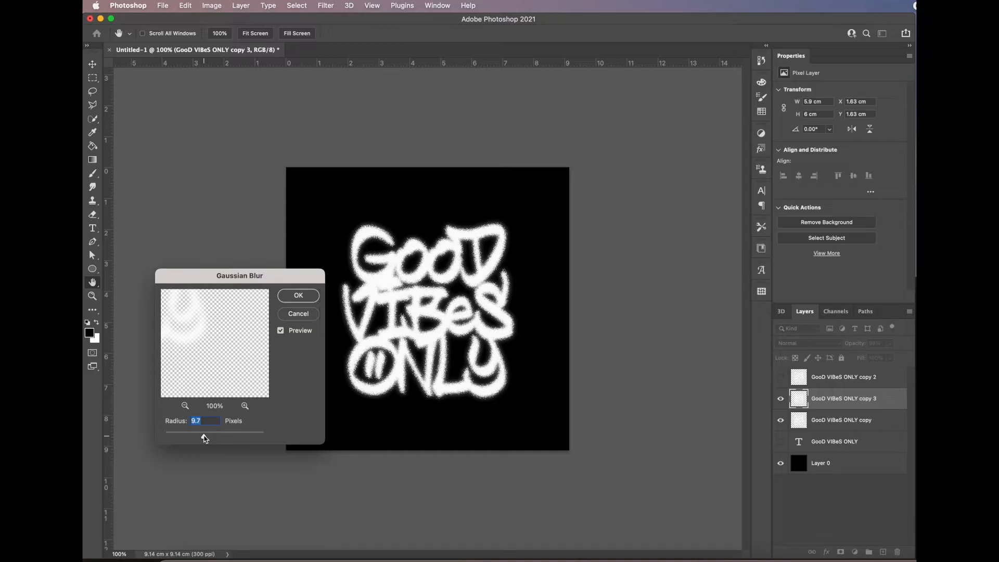
click(298, 296)
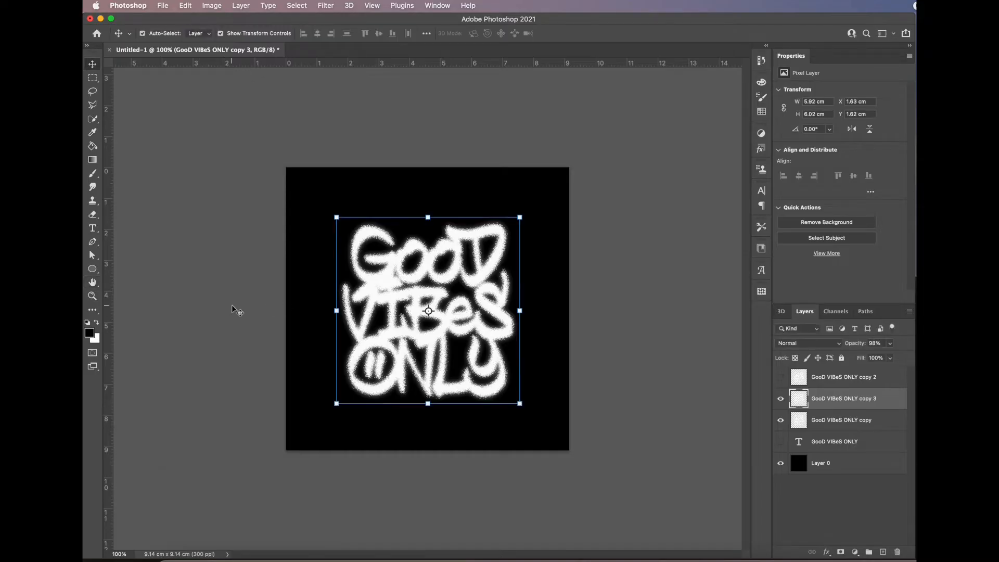
click(653, 367)
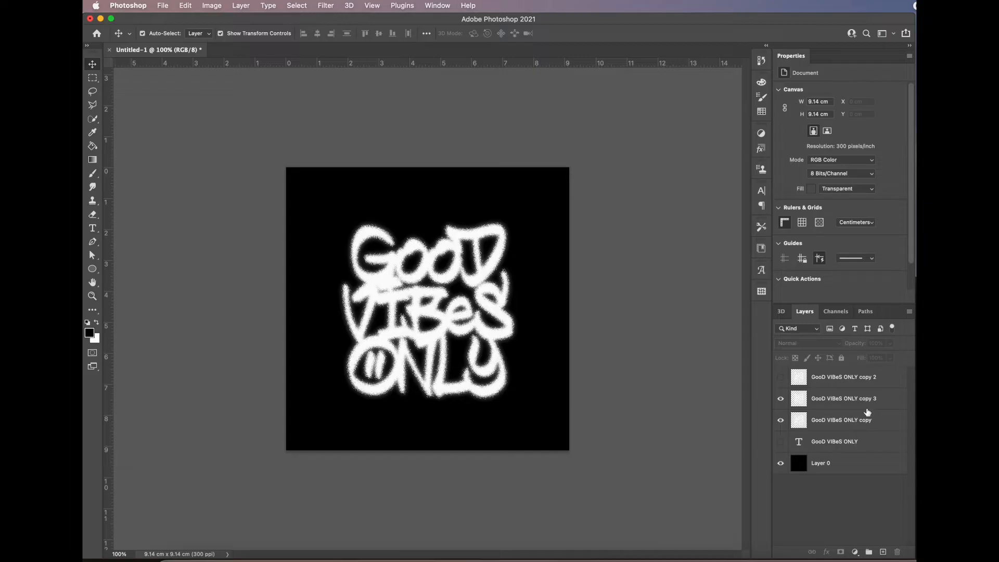
Step: Rename the newly blurred text layer to blurred and the Dissolve copy beneath it to dissolve
double_click(852, 398)
text(blurred)
key(Return)
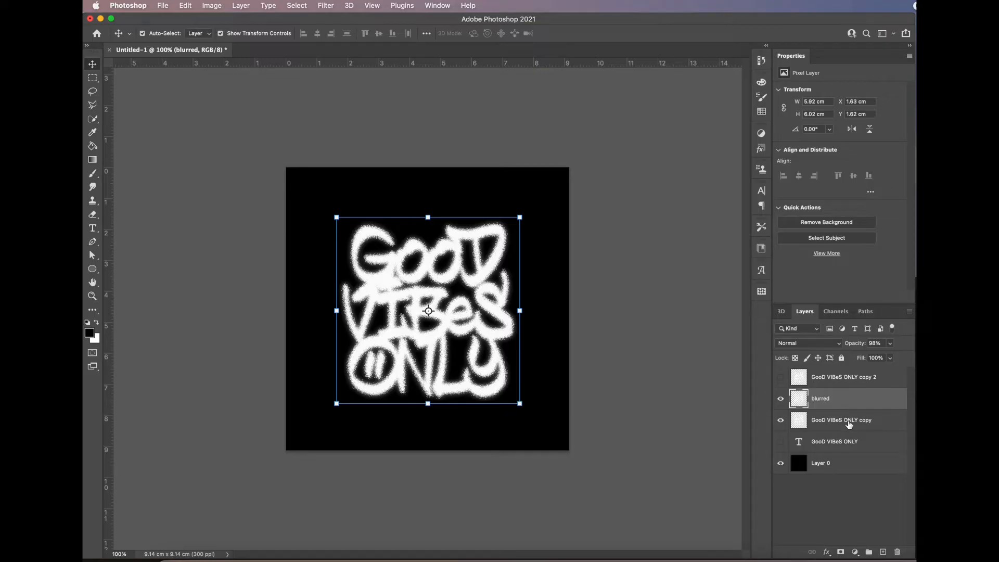
double_click(846, 419)
text(dissolve)
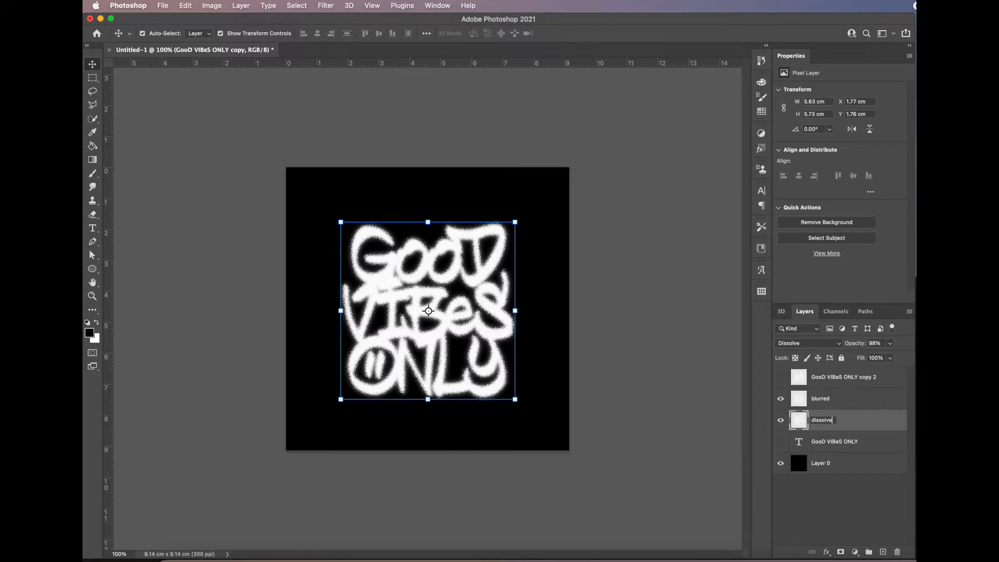
key(Return)
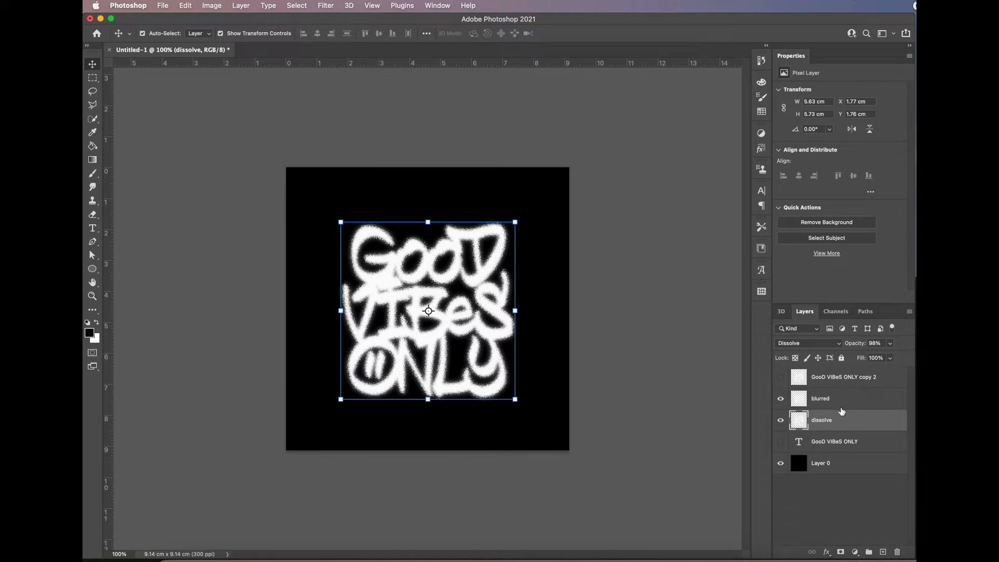
Step: Convert the dissolve layer to a smart object and start a Field Blur on it from the Blur Gallery
right_click(859, 424)
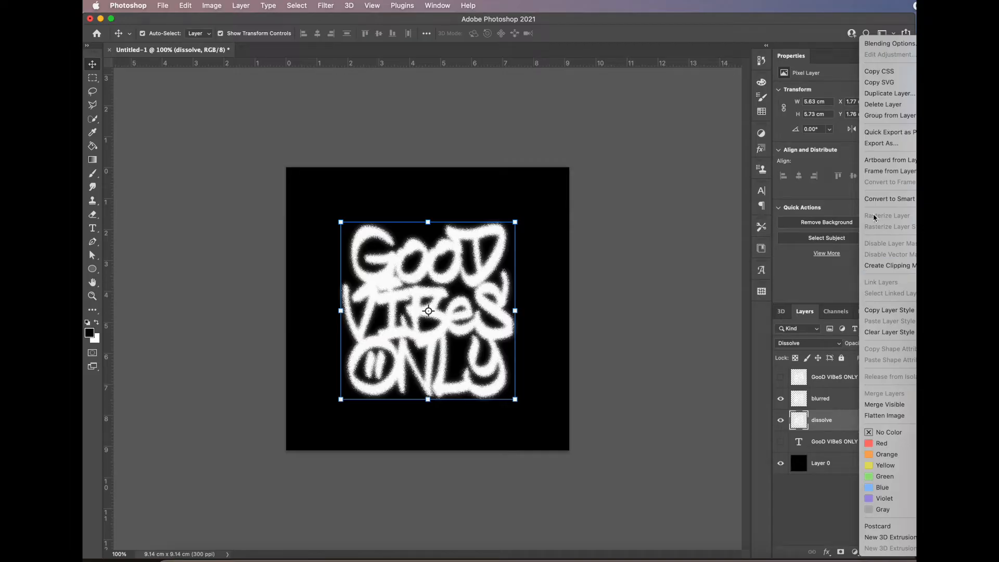
click(868, 200)
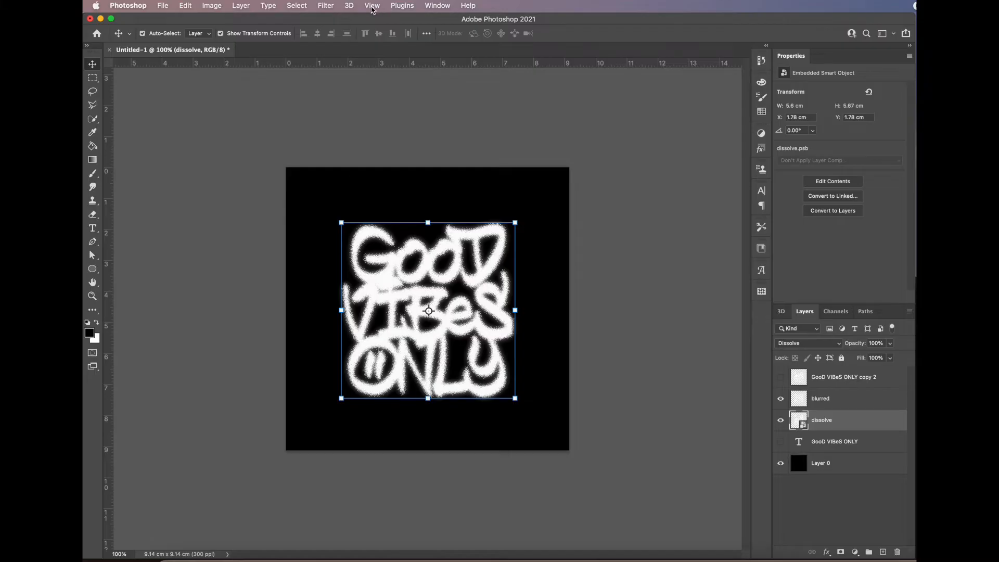
click(373, 10)
mouse_move(333, 7)
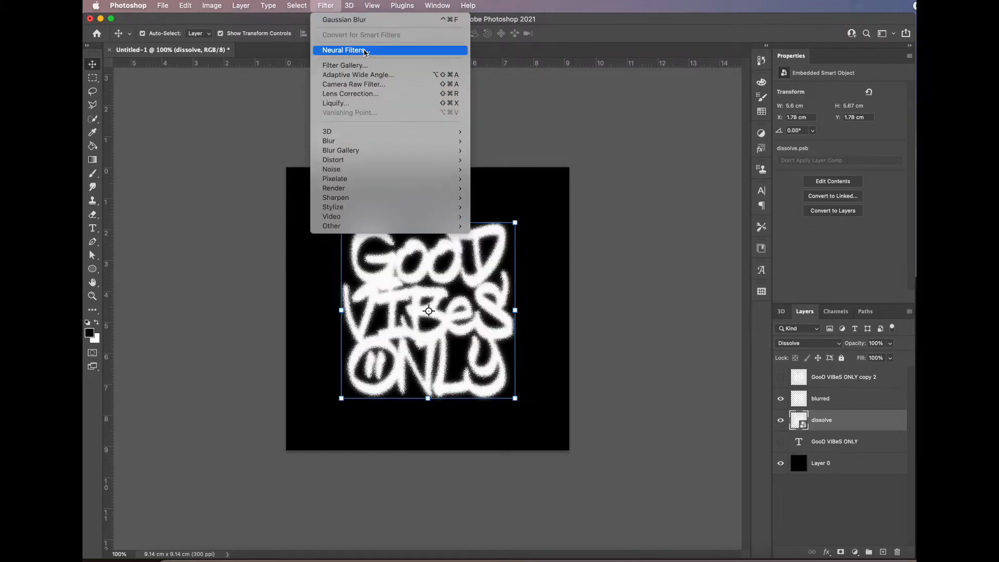
mouse_move(364, 150)
click(499, 151)
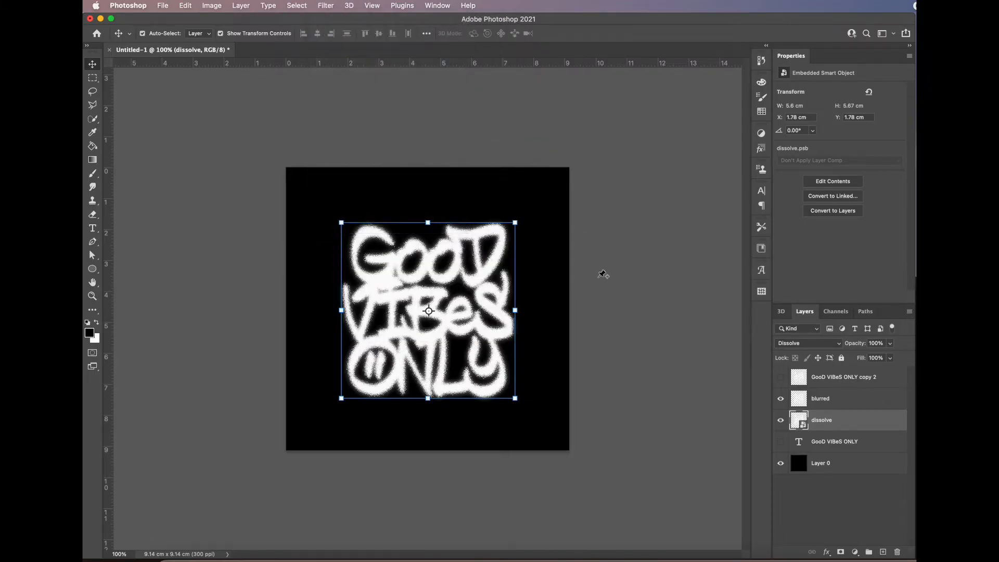
Step: Add a Field Blur pin just outside the upper right of the D and set the centre pin's blur to 0 px
click(539, 219)
click(444, 310)
drag(450, 318, 450, 302)
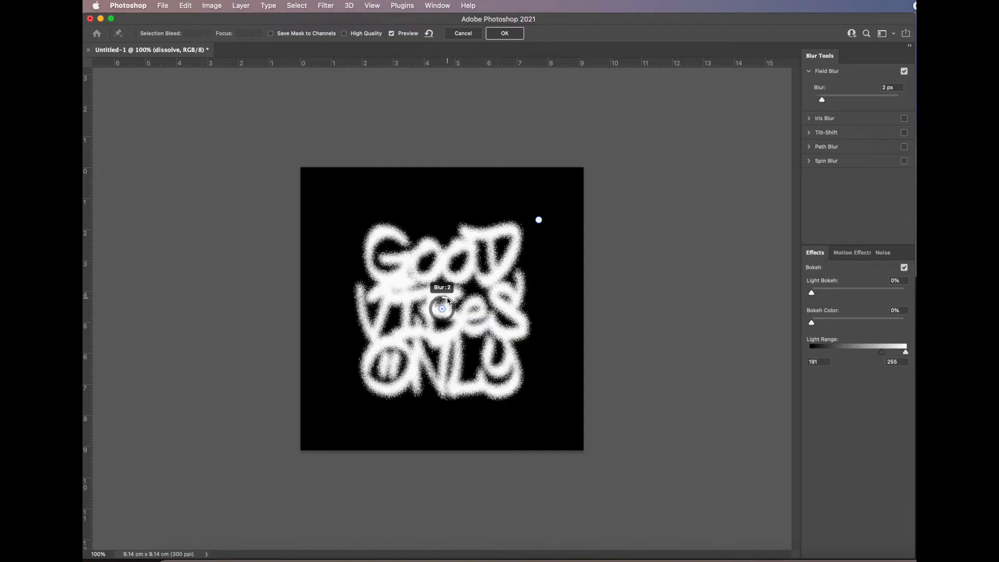
click(539, 220)
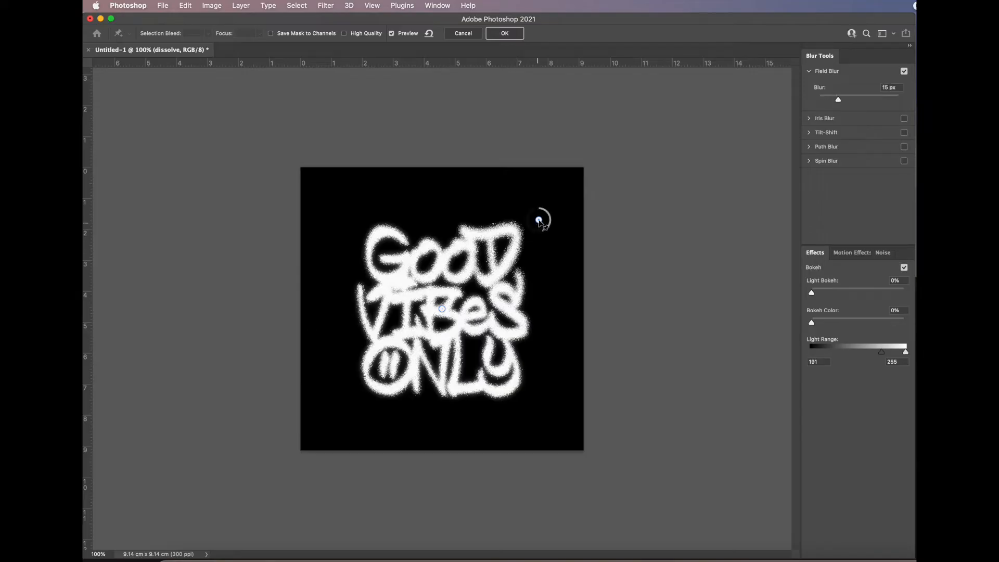
mouse_move(549, 228)
mouse_down()
mouse_move(554, 235)
mouse_move(544, 222)
mouse_up()
click(443, 309)
drag(443, 311, 449, 309)
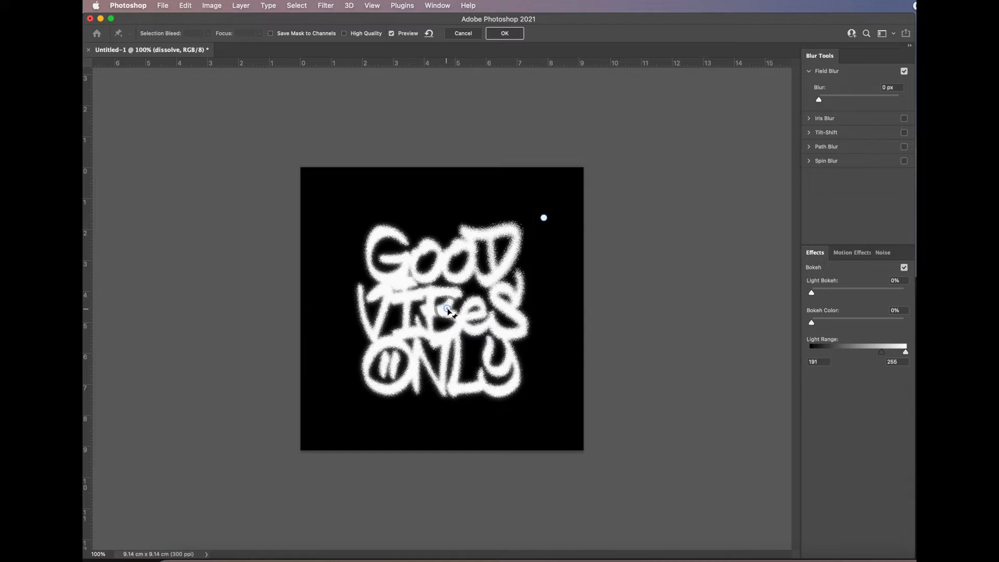
Step: Add a blur pin of about 11 px below the lower left of ONLY and apply the Field Blur
click(365, 407)
drag(364, 408, 344, 419)
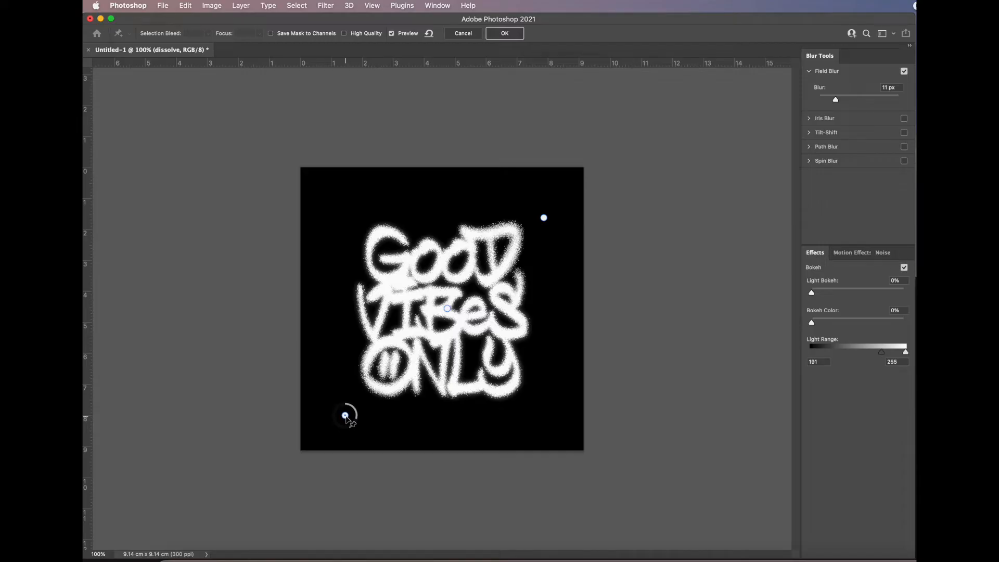
drag(345, 416, 357, 419)
click(510, 36)
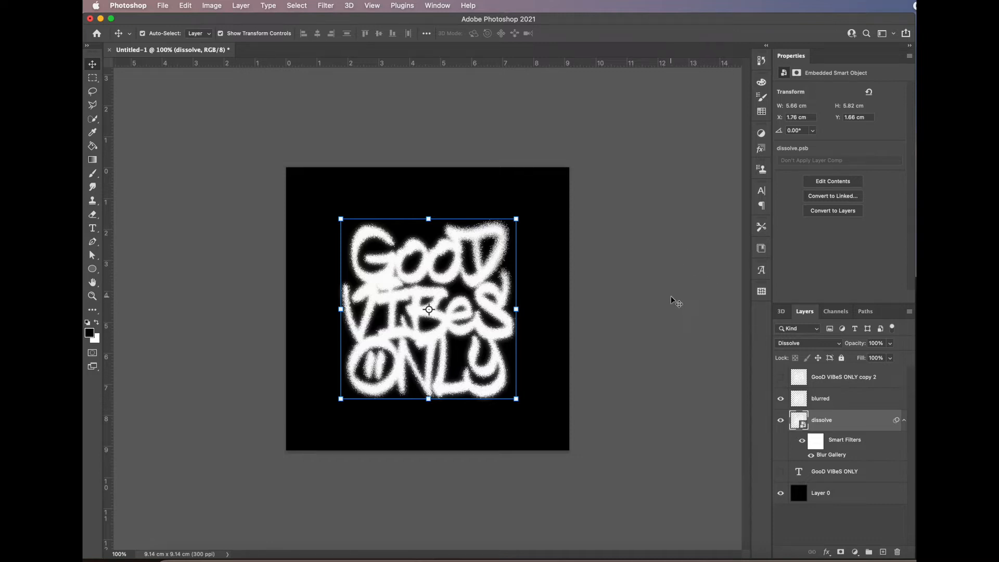
click(667, 343)
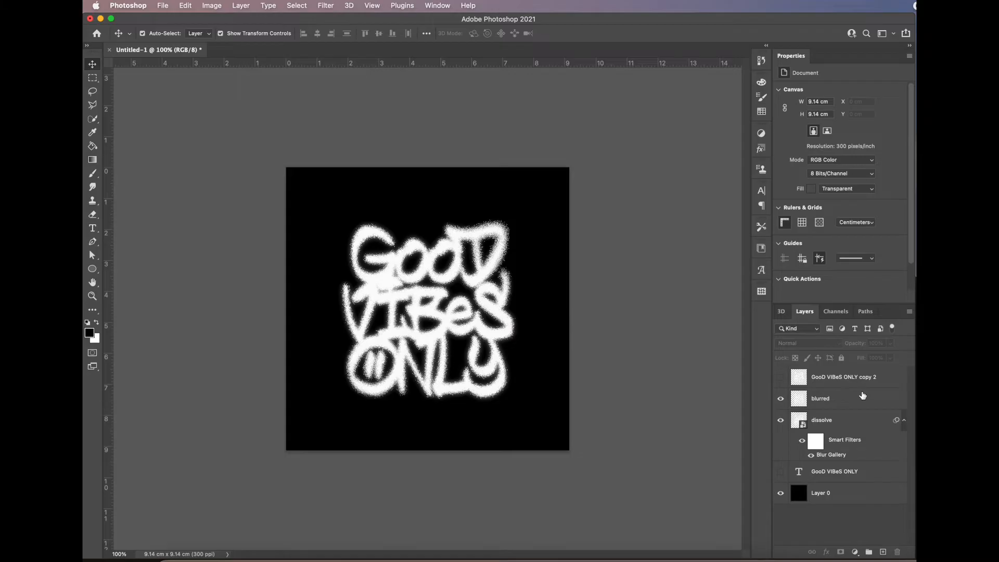
Step: Create a new layer above the blurred layer and choose a spatter brush from the Special Effects Brushes
key(super+alt+shift+n)
key(b)
click(149, 35)
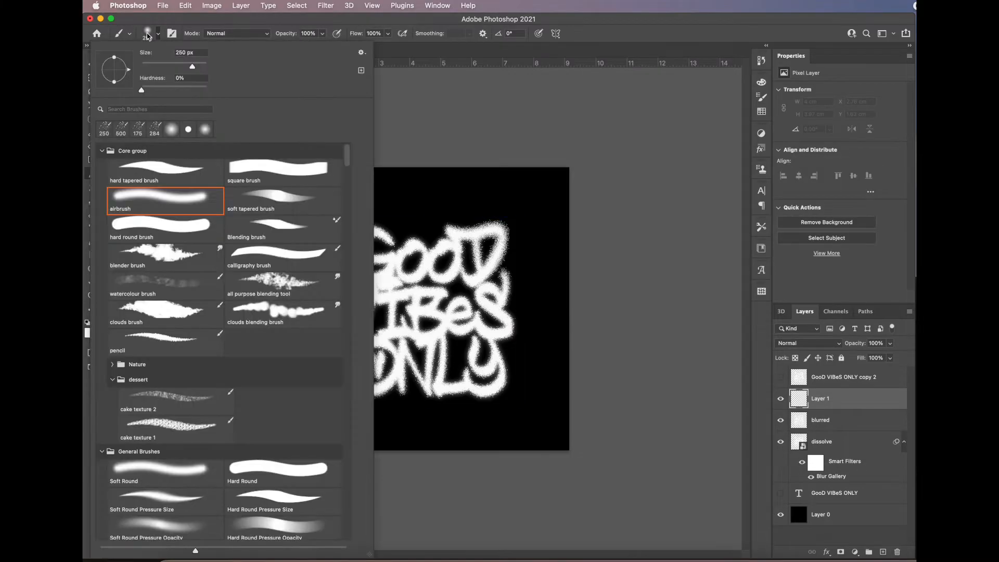
scroll(220, 265, down, 15)
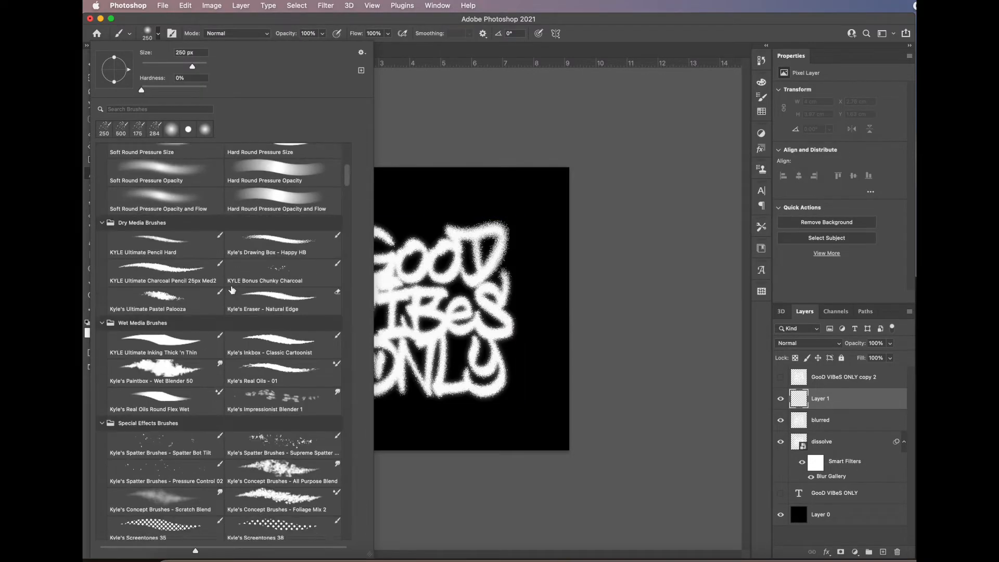
scroll(233, 292, down, 3)
click(184, 252)
Step: Set the spatter brush size to 200 px and paint white splatters around the upper part of the text
click(242, 24)
key(7)
key(4)
key(bracketleft)
key(bracketleft)
mouse_move(365, 208)
mouse_down()
mouse_move(395, 205)
mouse_move(387, 228)
mouse_move(388, 207)
mouse_move(442, 294)
mouse_move(427, 309)
mouse_move(413, 268)
mouse_up()
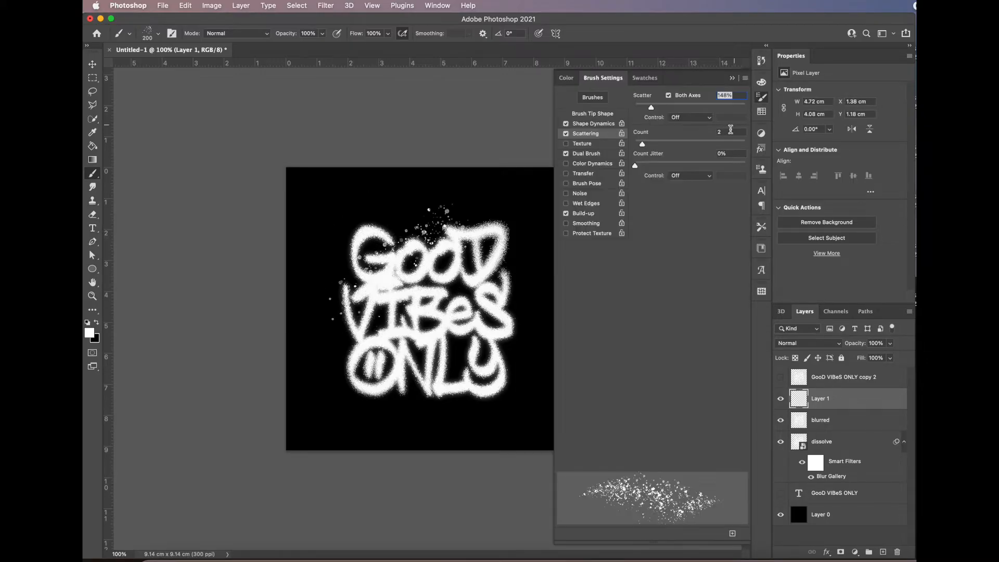
Step: Increase the brush's scatter and paint splatters around all sides of the text at 74% opacity
drag(651, 107, 658, 108)
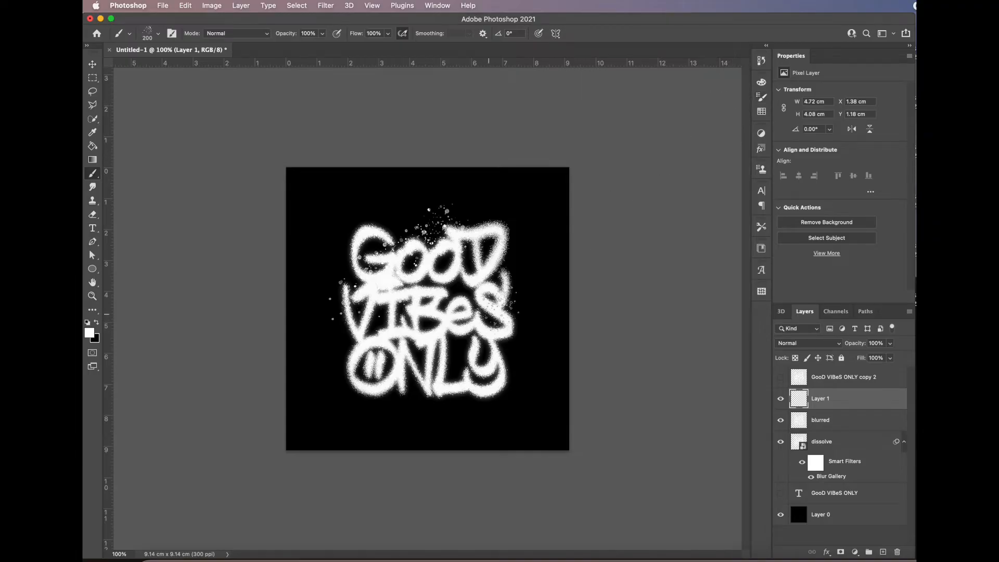
click(384, 299)
mouse_move(384, 299)
mouse_down()
mouse_move(383, 356)
mouse_move(445, 323)
mouse_move(488, 331)
mouse_move(393, 330)
mouse_move(318, 385)
mouse_move(486, 221)
mouse_move(541, 218)
mouse_move(452, 312)
mouse_move(461, 320)
mouse_move(380, 268)
mouse_move(426, 267)
mouse_move(429, 254)
mouse_move(401, 249)
mouse_up()
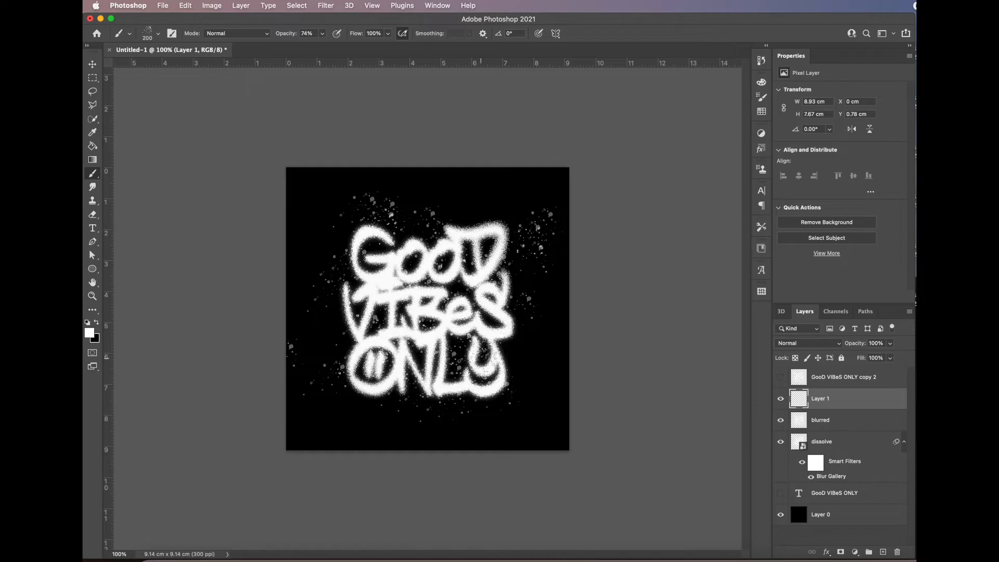
drag(461, 337, 459, 406)
click(431, 419)
click(494, 324)
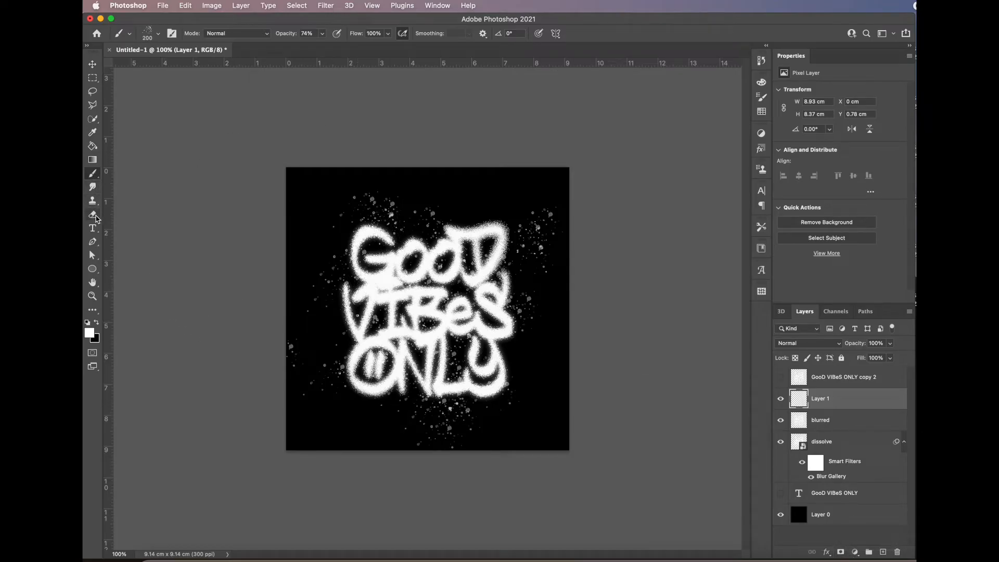
Step: Fade the outer splatters with a soft Eraser, then brush fresh splatters to the left of VIBeS
click(93, 215)
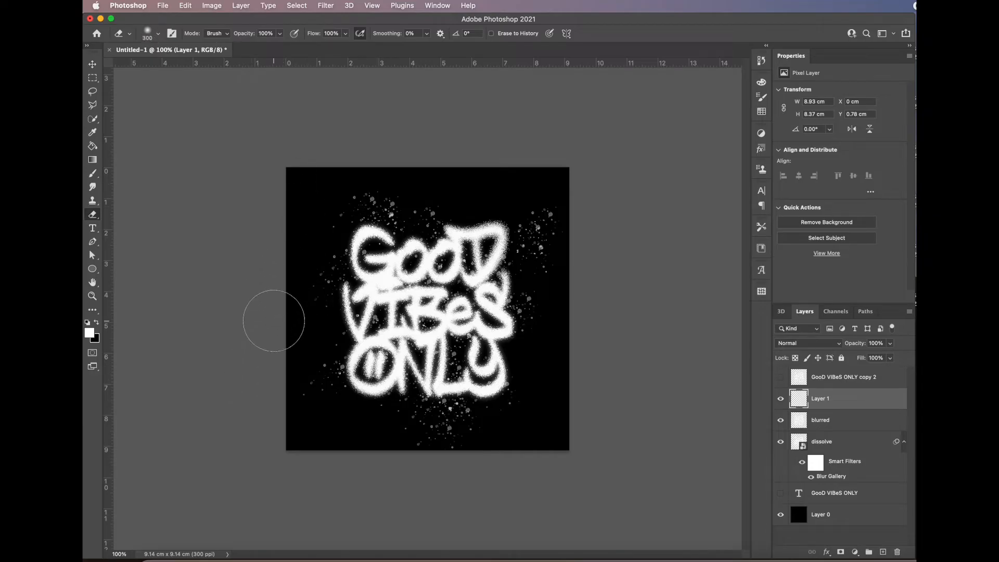
mouse_move(313, 188)
mouse_down()
mouse_move(372, 160)
mouse_move(431, 172)
mouse_move(473, 164)
mouse_move(450, 177)
mouse_up()
drag(243, 37, 202, 34)
click(93, 174)
click(330, 322)
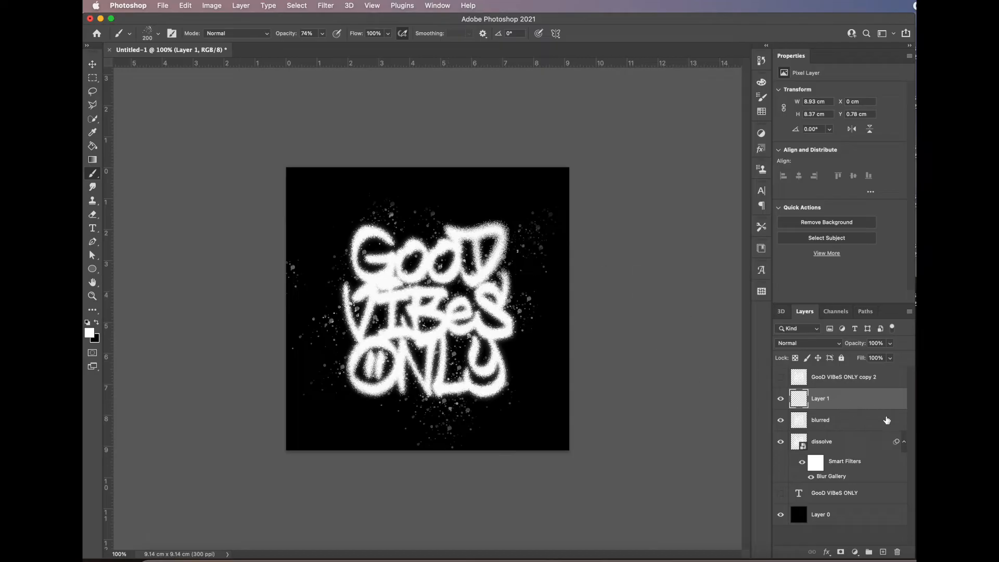
Step: Rename the splatter layer to ink and add a new layer above it named ink drips
double_click(820, 398)
text(ink)
key(Return)
click(883, 551)
double_click(821, 398)
text(in)
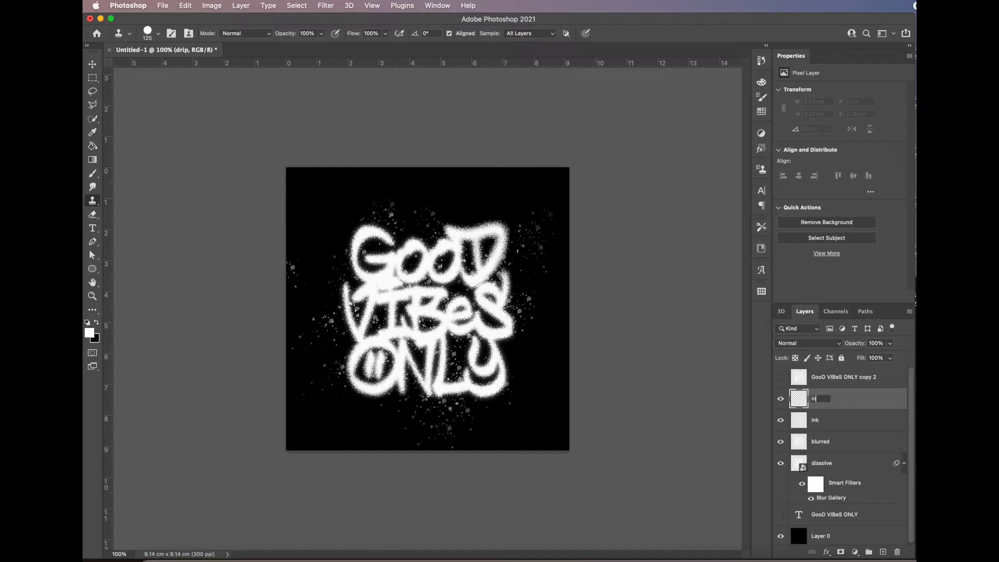
text(k drips)
key(Return)
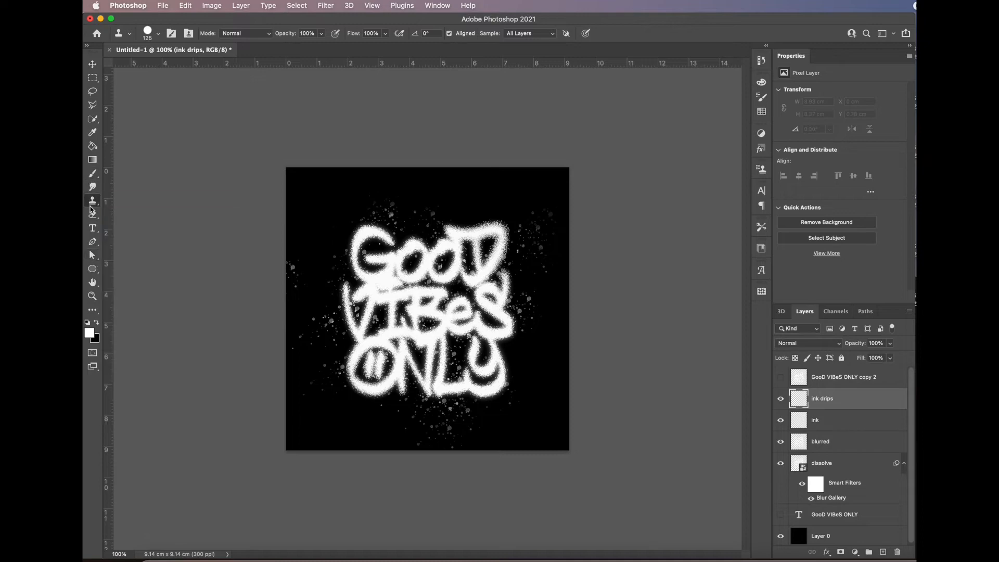
Step: Choose the hard tapered brush from the Core group and check its Shape Dynamics size control
click(93, 173)
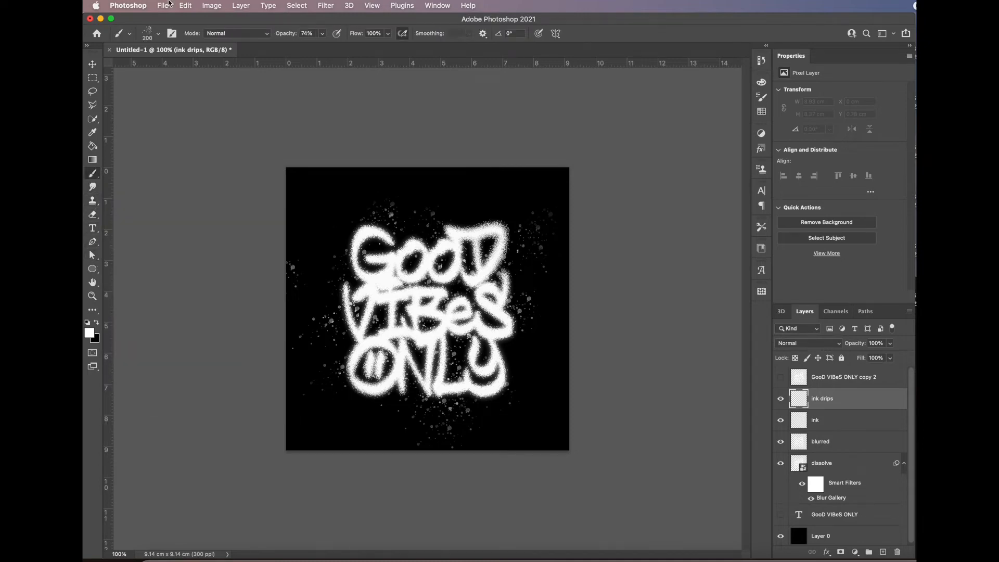
click(154, 35)
scroll(245, 222, up, 7)
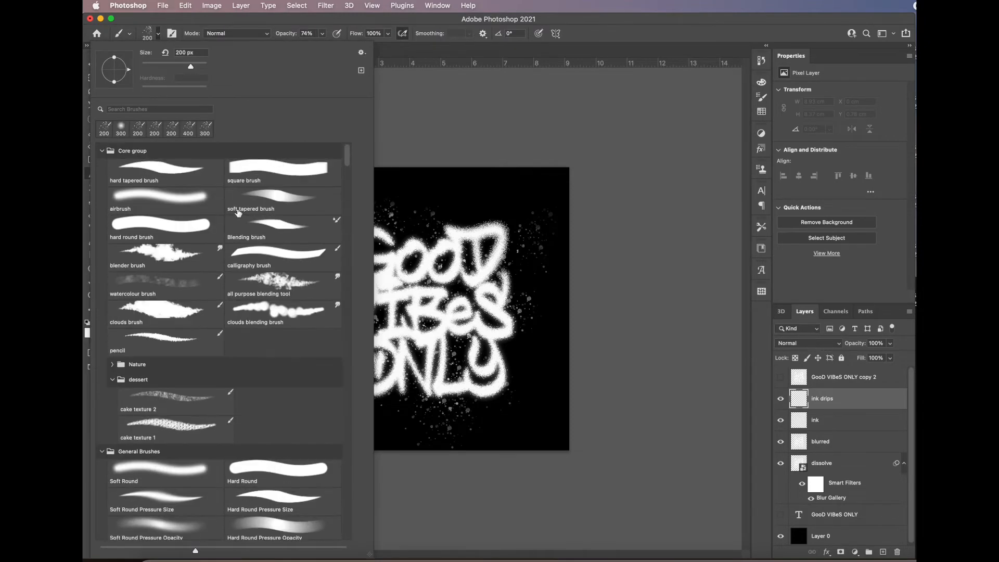
click(189, 168)
click(286, 28)
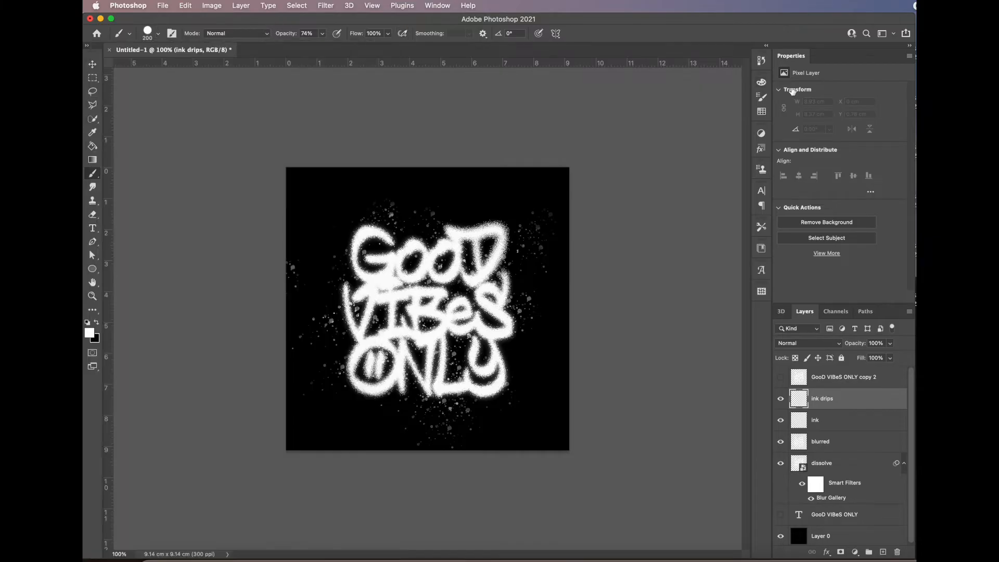
click(761, 97)
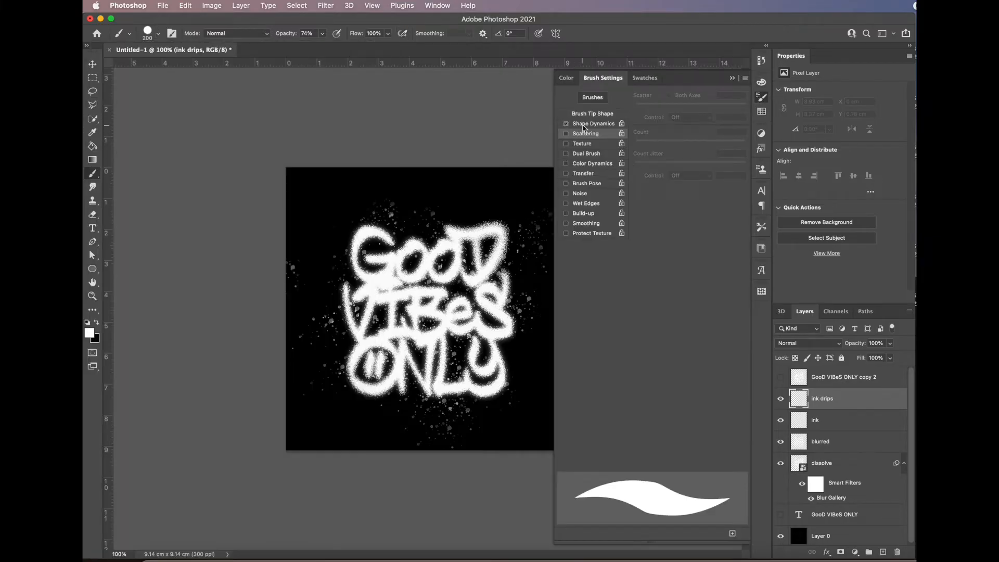
click(589, 124)
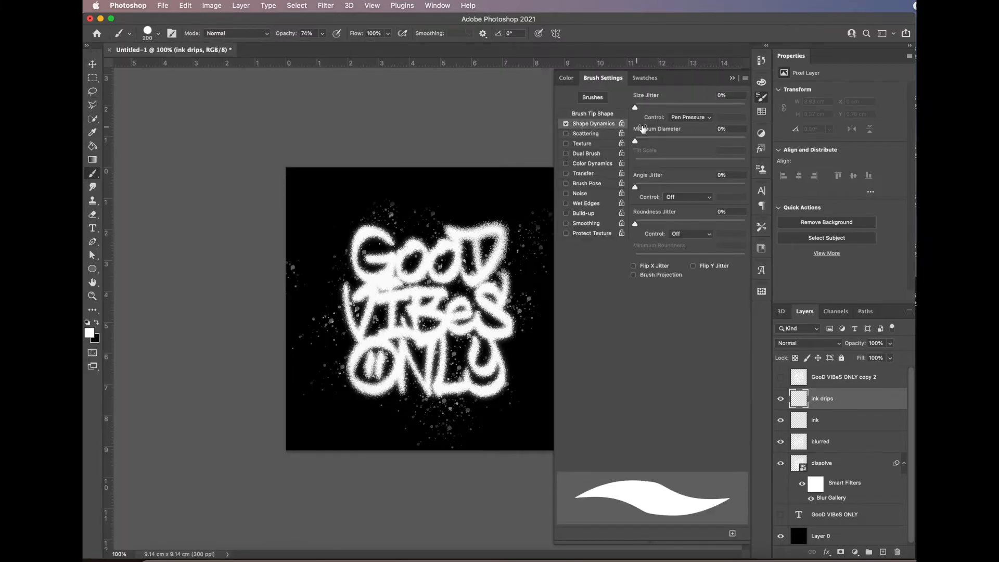
click(732, 78)
Step: Paint thin white vertical drips down from the GooD letters on the ink drips layer with a 9 px brush
drag(352, 252, 351, 288)
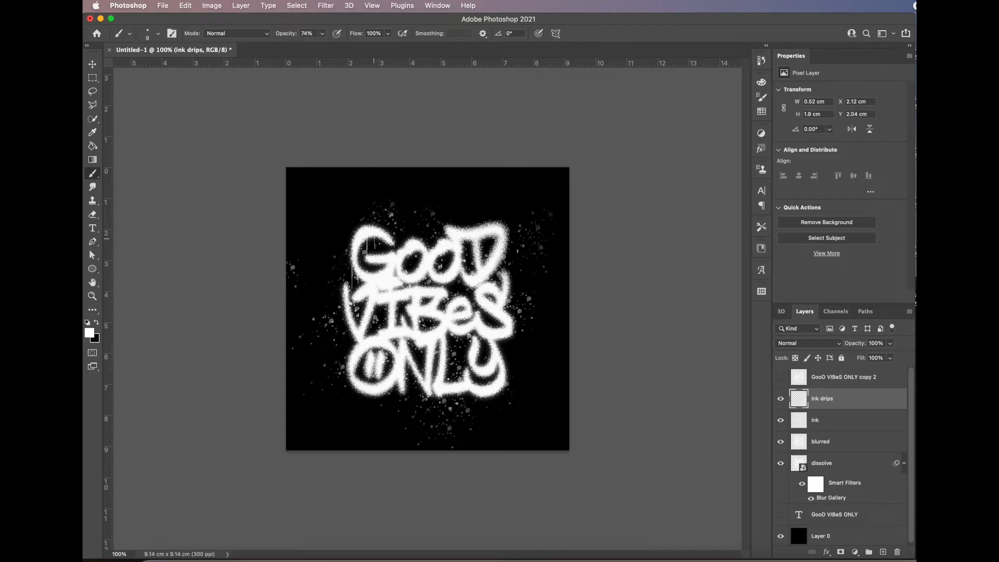
drag(383, 239, 387, 252)
click(506, 262)
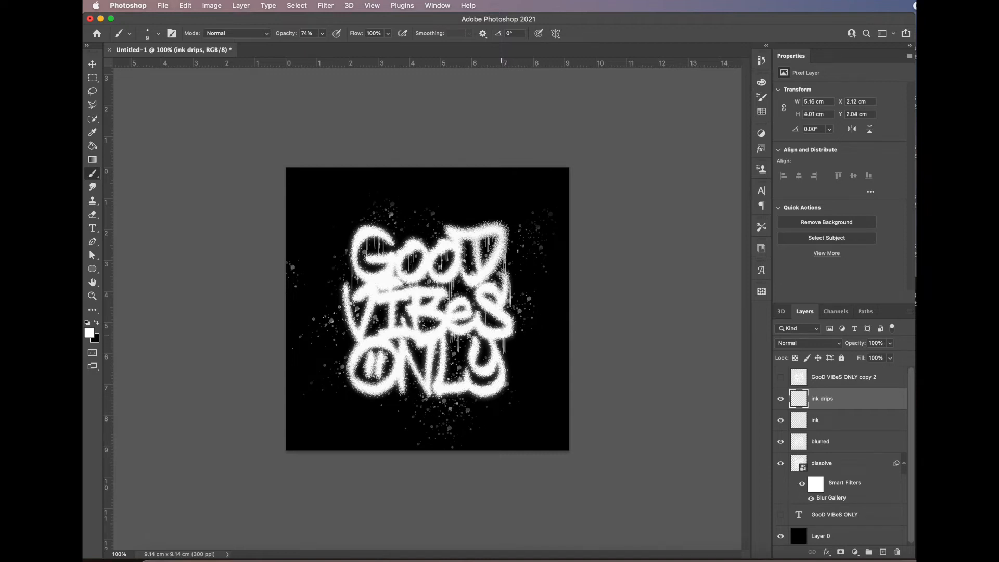
Step: Paint more thin white drips of varying length below the VIBeS and ONLY letters, undoing the second drip under the O
drag(351, 322, 351, 343)
click(344, 319)
drag(362, 393, 361, 411)
drag(373, 395, 373, 414)
key(super+z)
drag(405, 378, 406, 402)
drag(406, 361, 409, 379)
drag(419, 345, 421, 362)
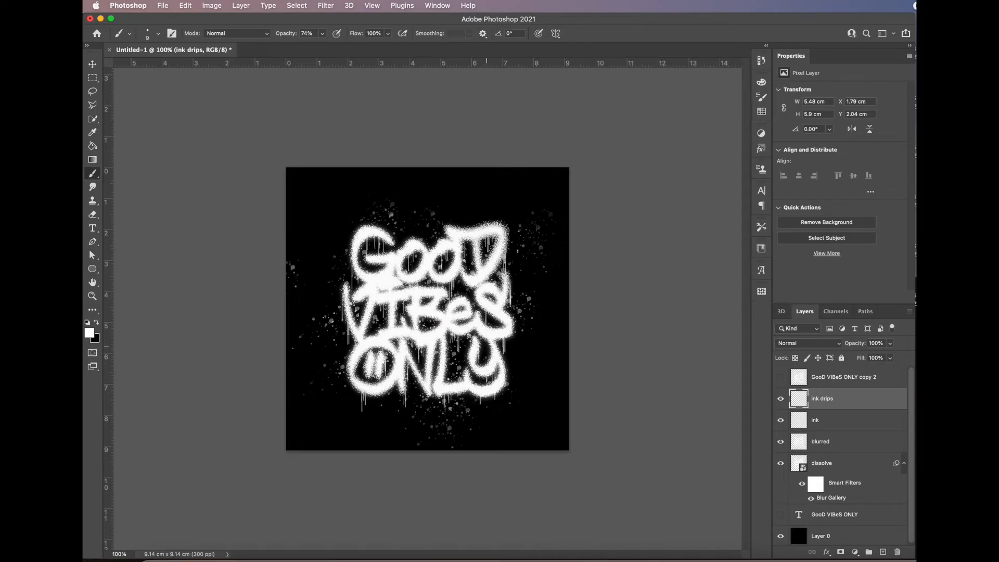
drag(486, 339, 485, 357)
drag(426, 382, 428, 427)
Step: Add a layer mask to the dissolve layer
key(v)
click(636, 208)
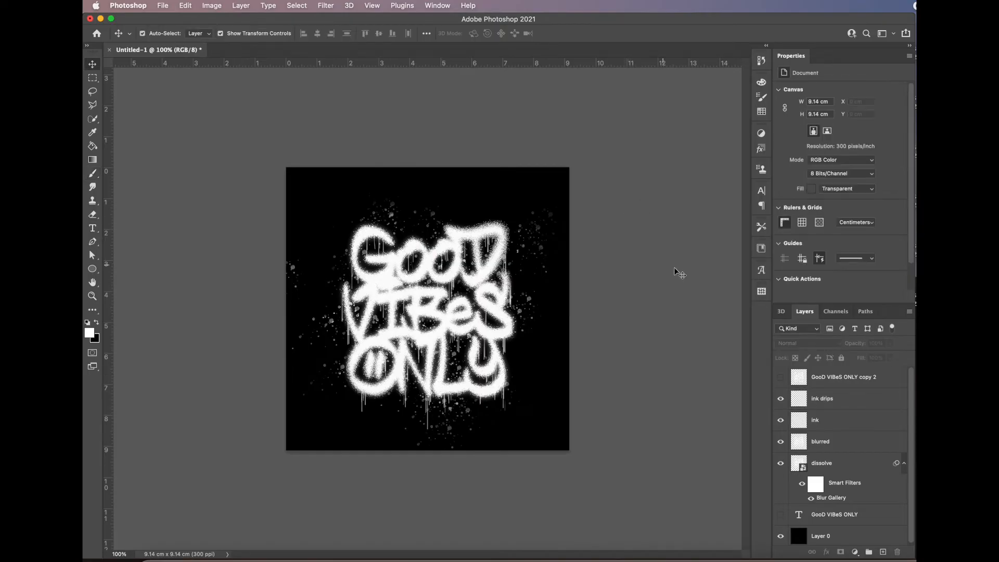
click(858, 465)
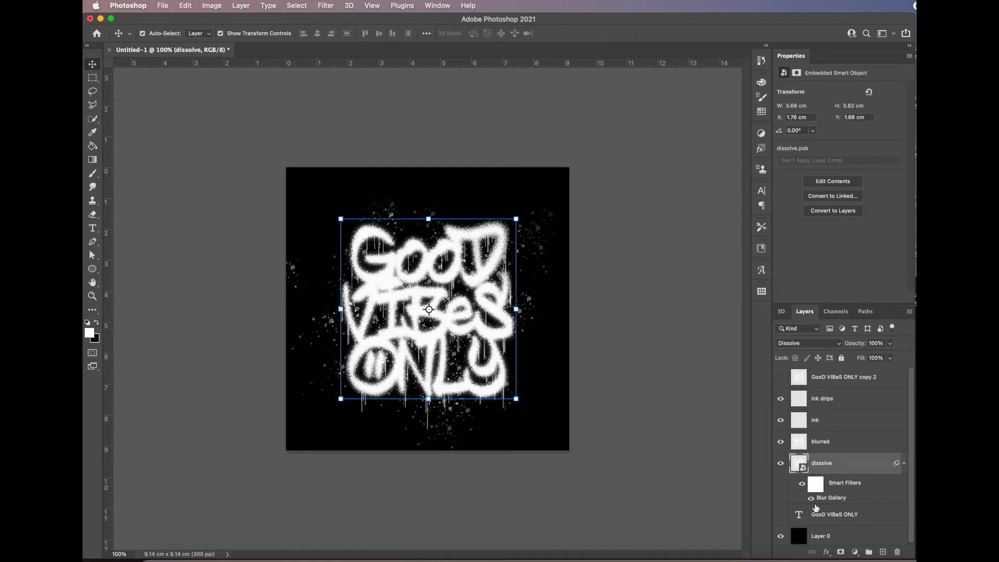
click(841, 551)
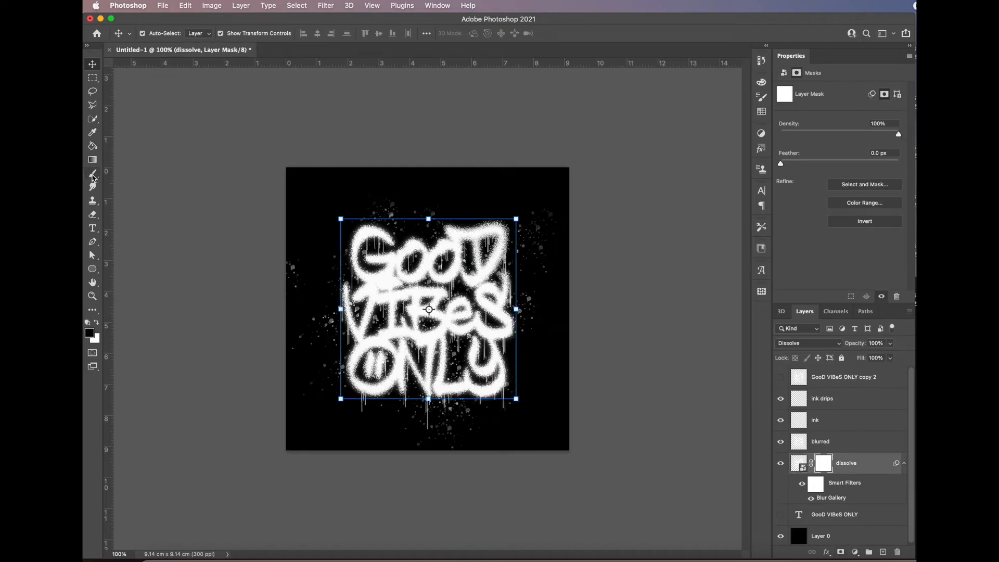
Step: Choose the airbrush for painting on the mask and set its opacity to 25%
click(93, 175)
click(148, 33)
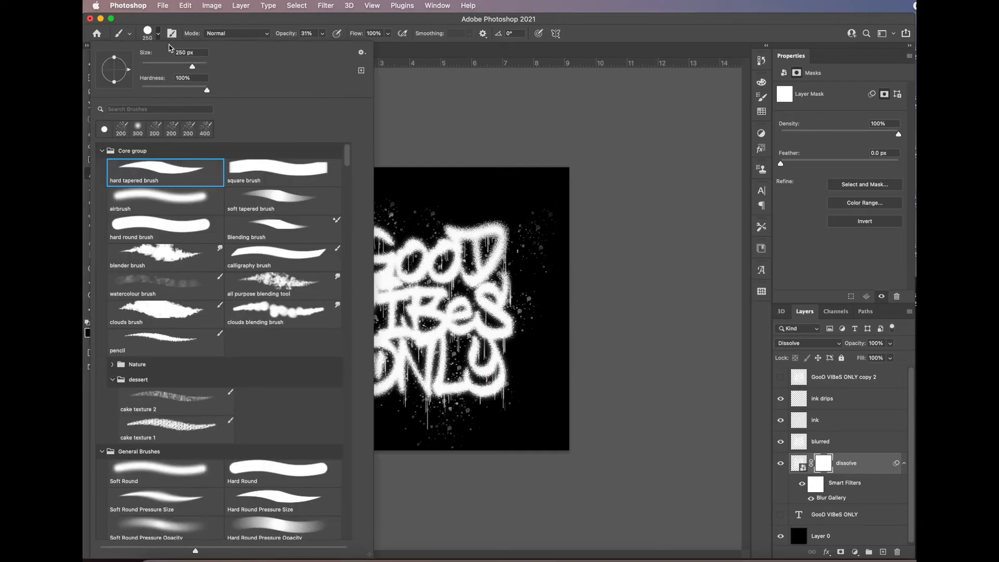
click(184, 197)
click(212, 21)
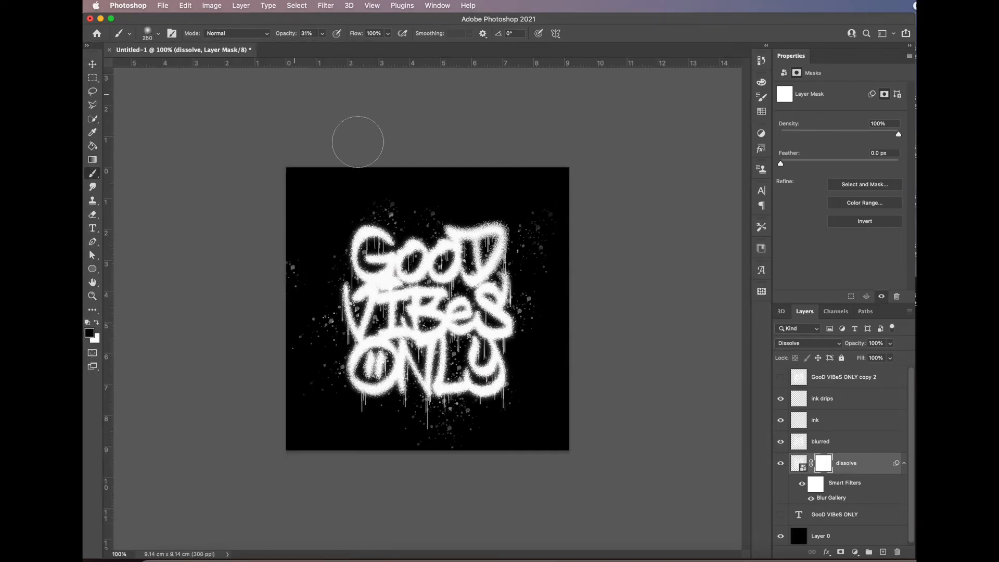
drag(282, 34, 276, 35)
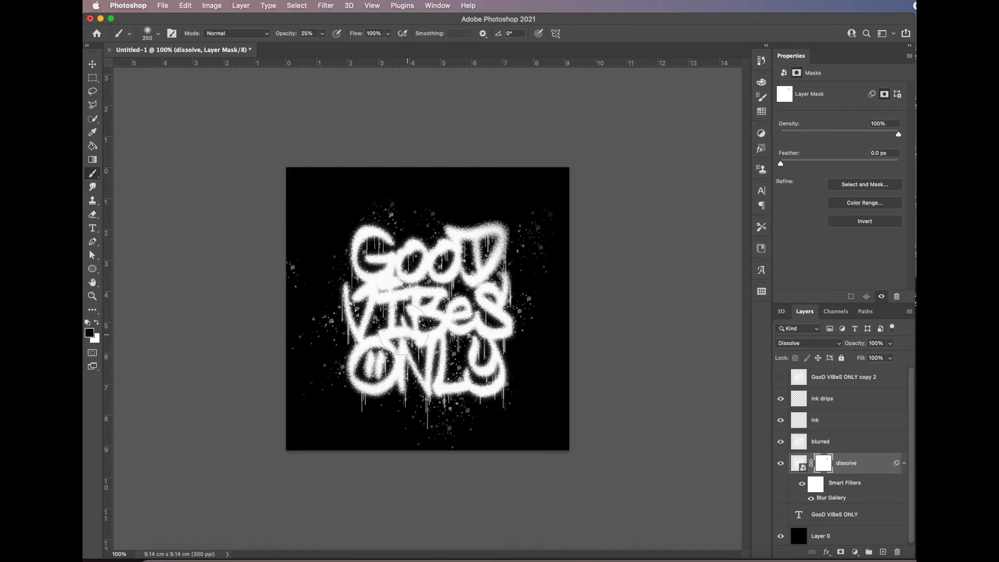
Step: Paint black on the dissolve layer's mask over scattered parts of the lettering to soften its grain unevenly
mouse_move(403, 329)
mouse_down()
mouse_move(411, 333)
mouse_move(416, 317)
mouse_move(398, 340)
mouse_move(412, 337)
mouse_up()
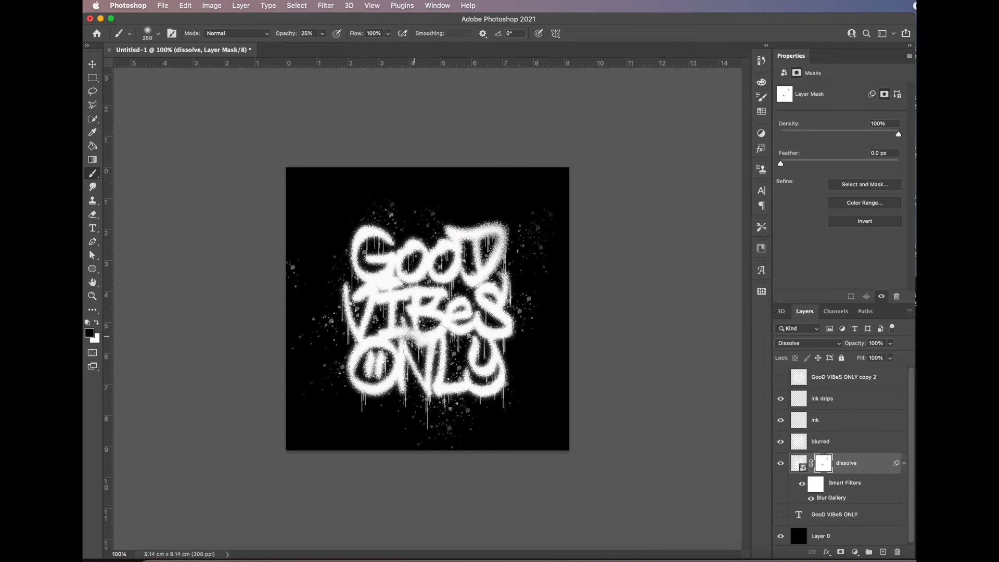
mouse_move(452, 385)
mouse_down()
mouse_move(468, 372)
mouse_move(458, 382)
mouse_up()
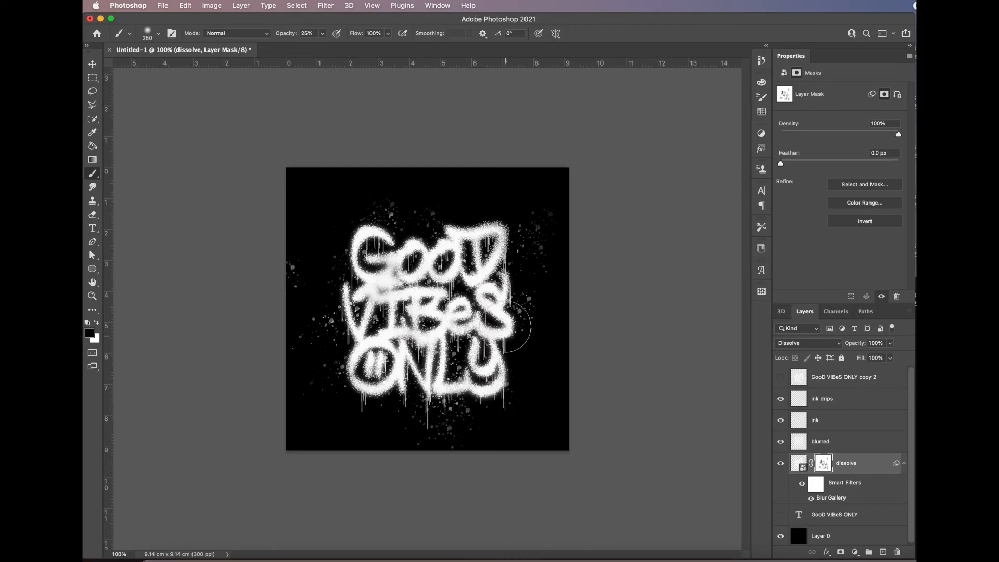
key(super+plus)
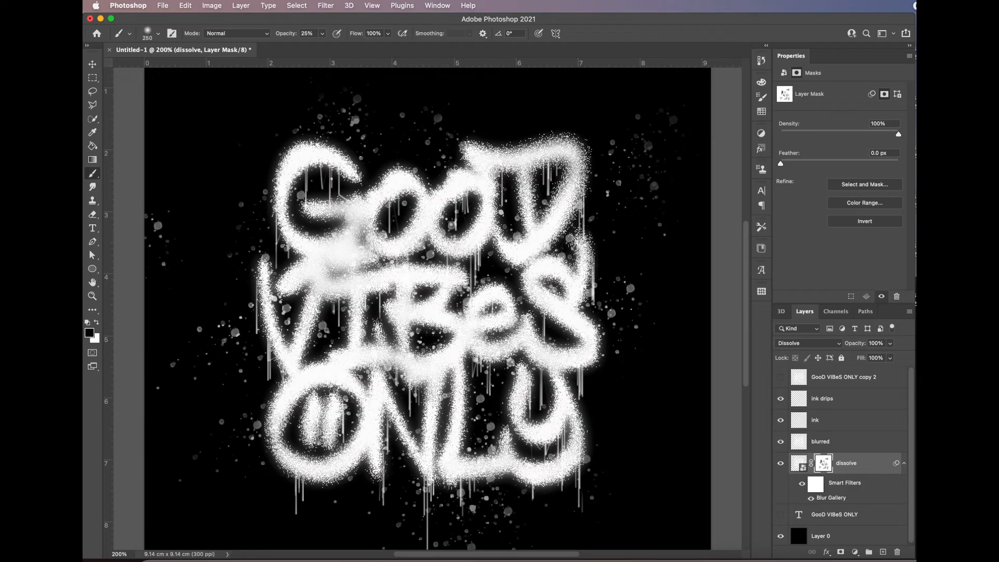
key(super+minus)
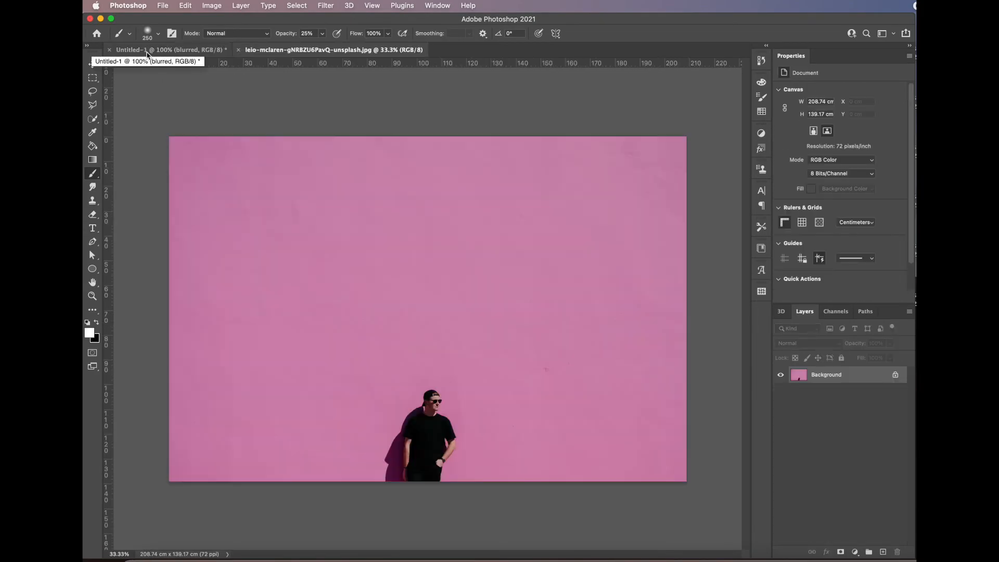
Step: Return to the Untitled-1 document and stamp all visible layers into a merged layer above ink drips
click(151, 50)
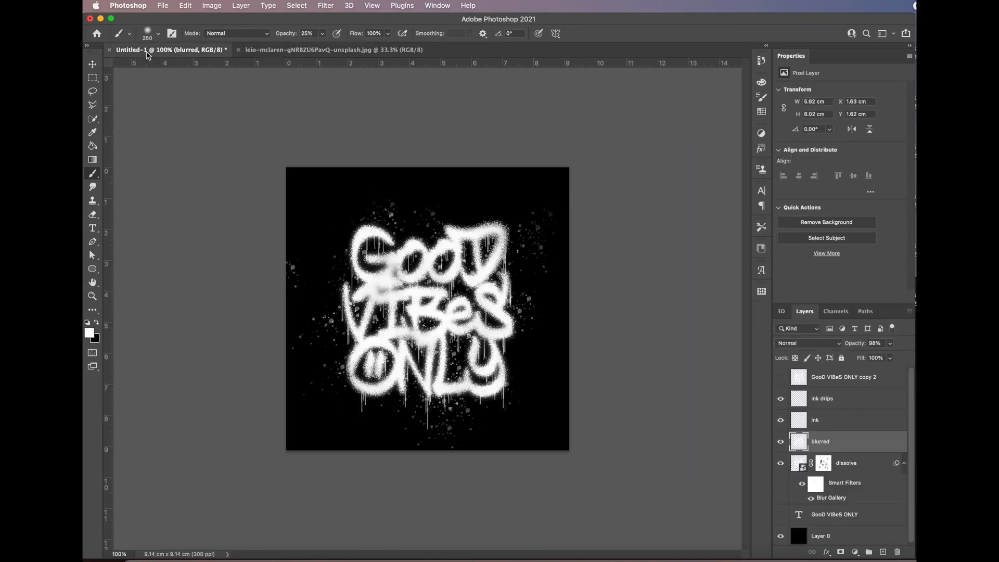
click(860, 402)
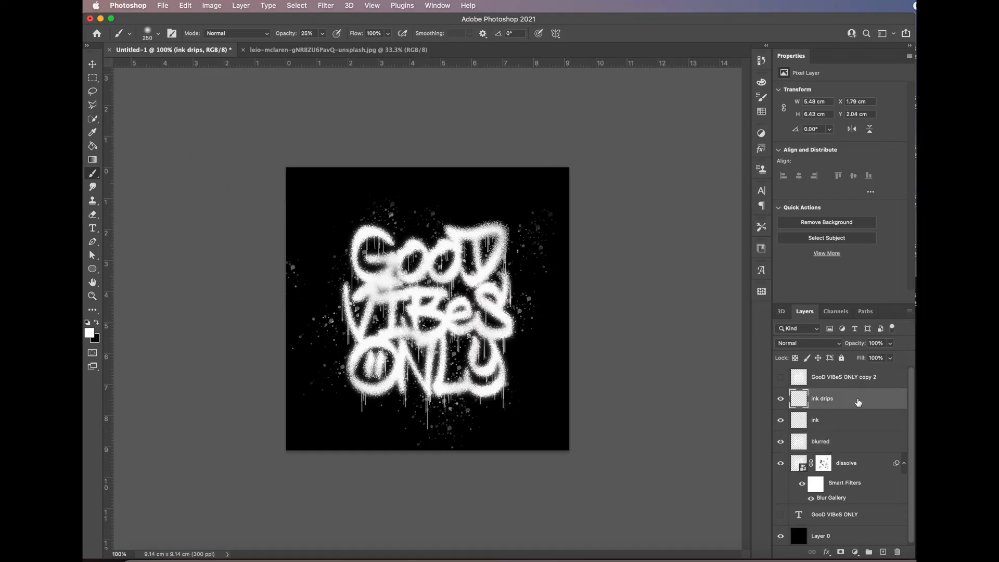
key(super+alt+shift+e)
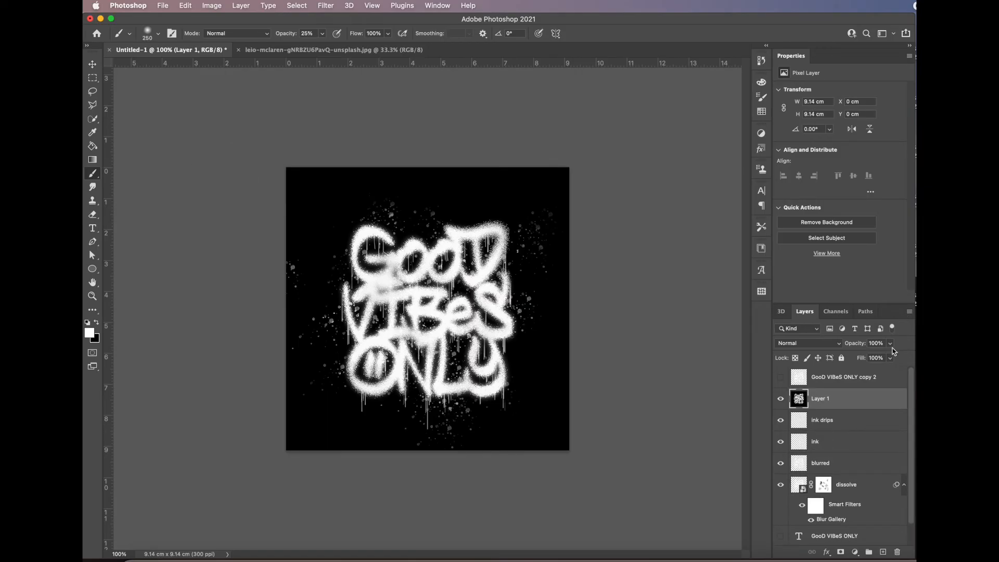
Step: Group the layers from ink drips down to Layer 0 and hide the group, keeping the merged layer visible
click(853, 424)
scroll(856, 510, down, 1)
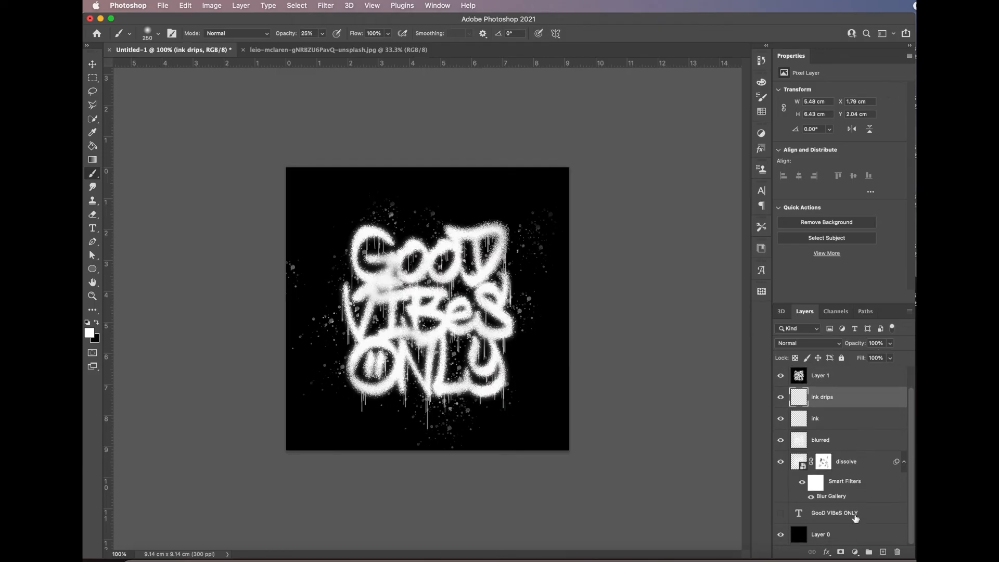
shift+click(852, 539)
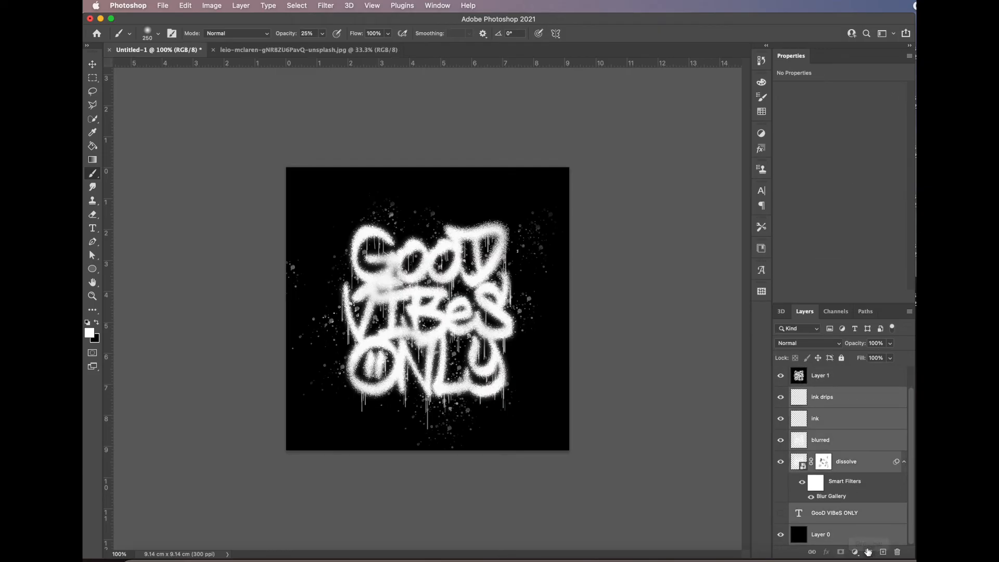
click(868, 552)
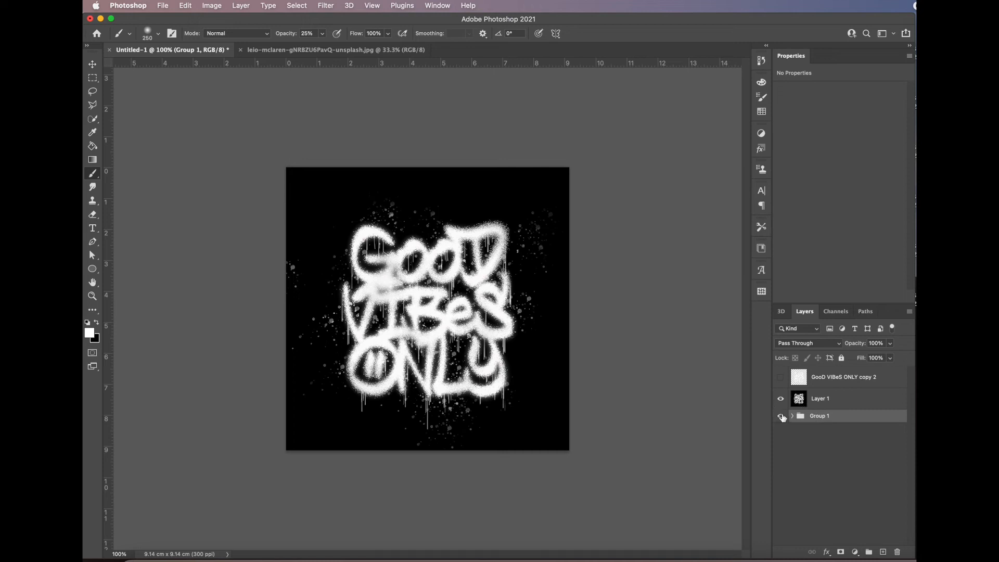
click(780, 415)
click(781, 399)
click(780, 399)
Step: Copy the merged artwork into the pink wall photo, enlarge it to about 94.5 cm square and place it above the man
click(811, 399)
drag(813, 397, 402, 224)
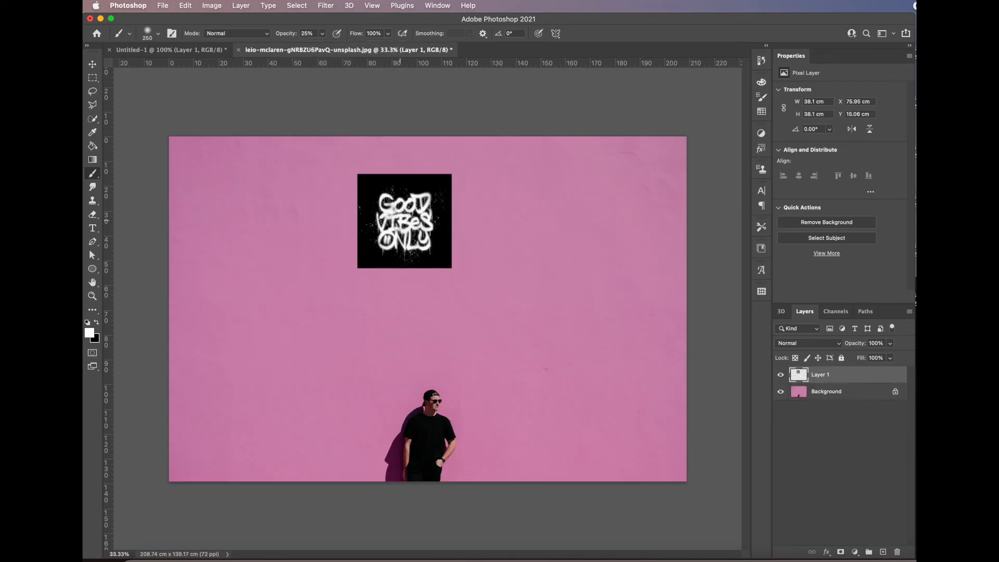
click(92, 64)
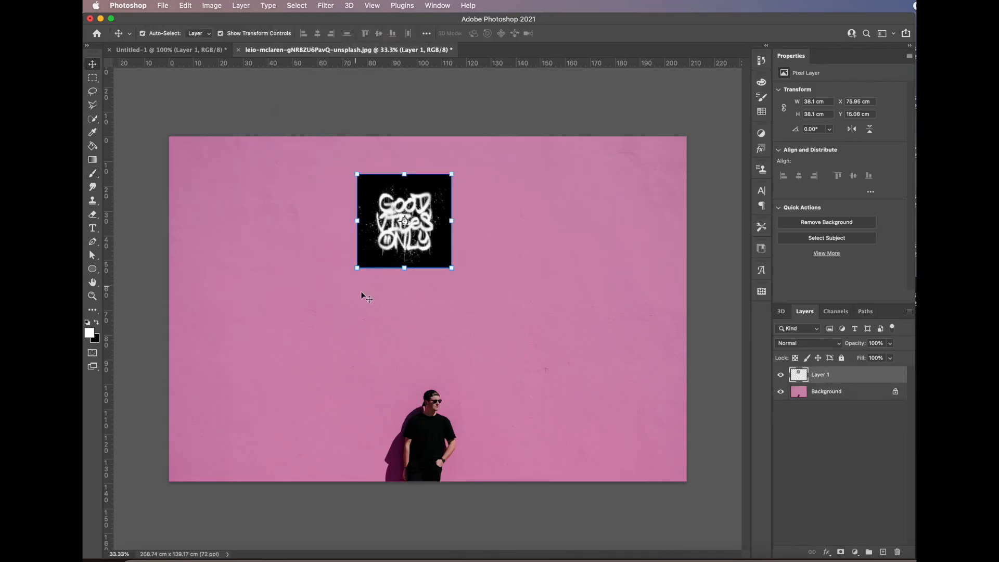
drag(451, 267, 551, 441)
drag(486, 341, 438, 310)
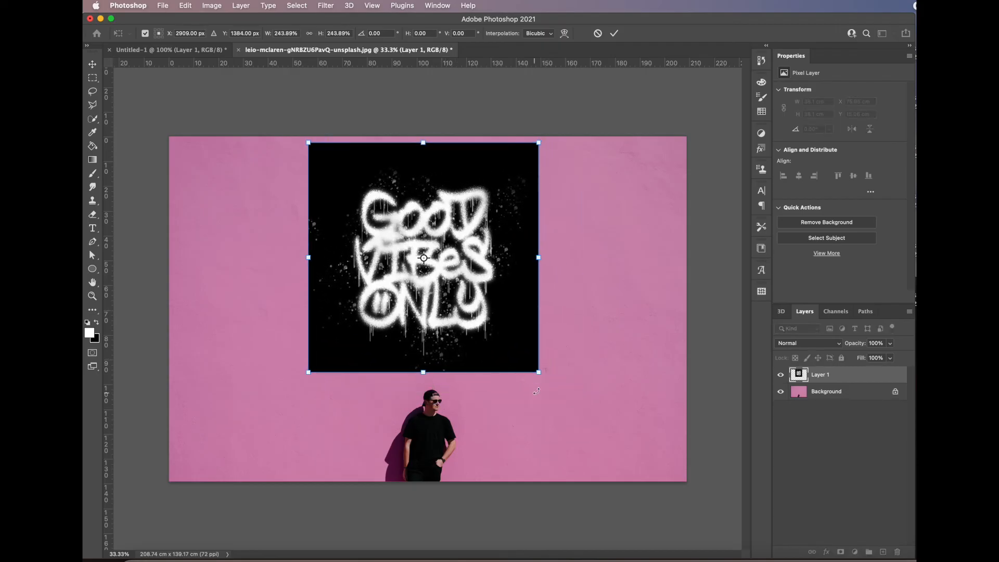
drag(539, 373, 542, 377)
drag(487, 334, 487, 325)
click(816, 446)
Step: Set the artwork layer's blend mode to Screen
click(842, 379)
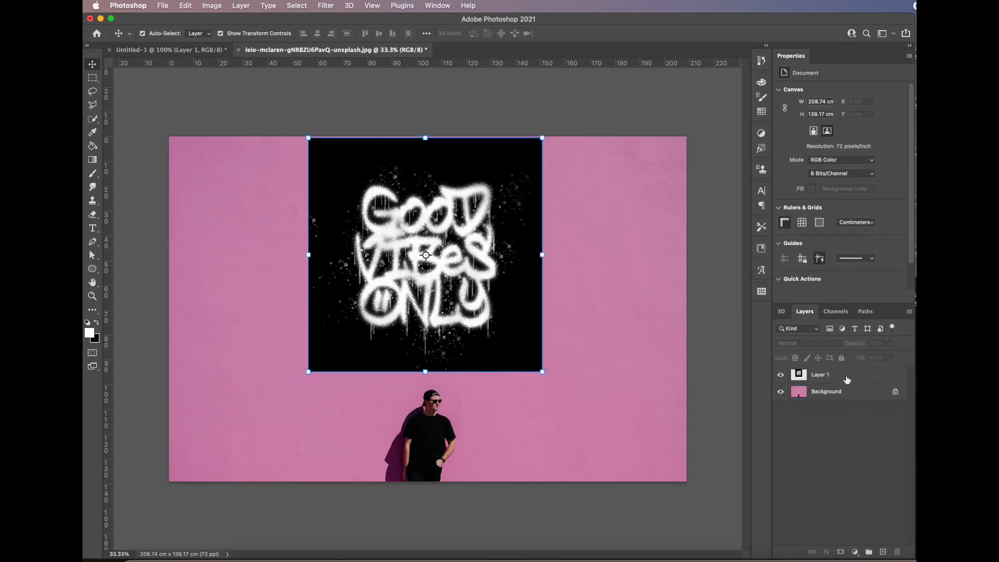
click(823, 345)
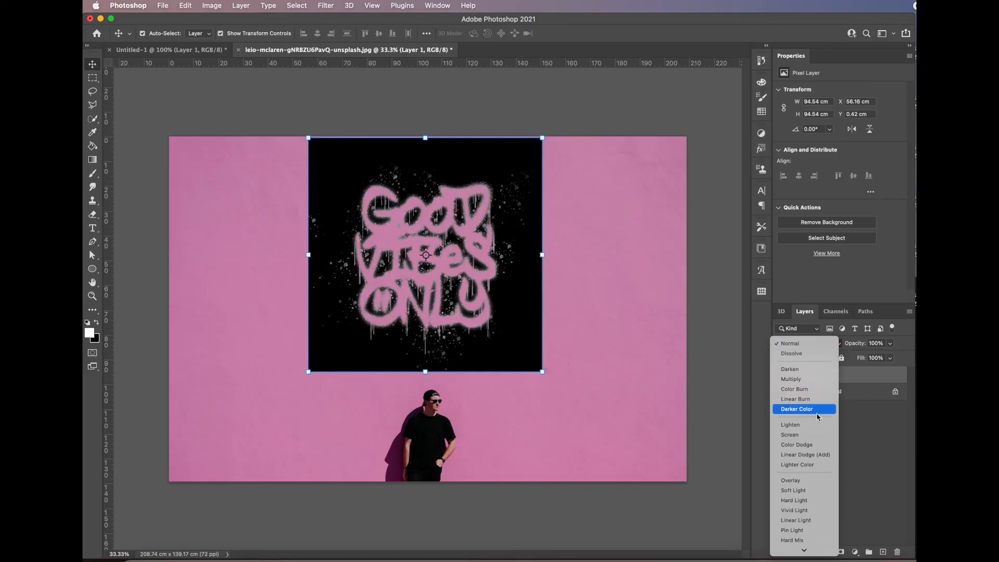
click(812, 439)
click(703, 357)
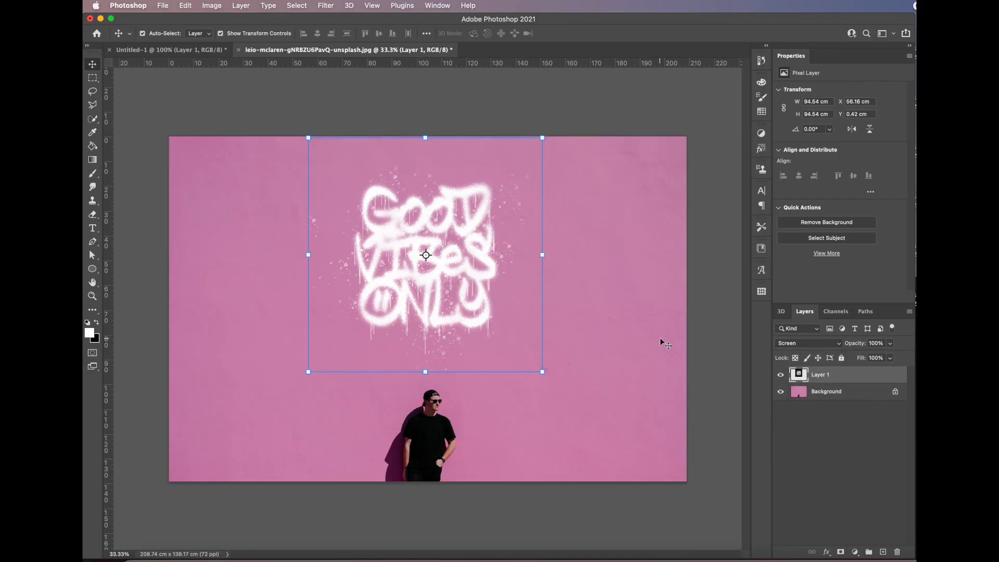
Step: Group the artwork layer with the wall photo layer and duplicate the group
click(860, 377)
shift+click(865, 396)
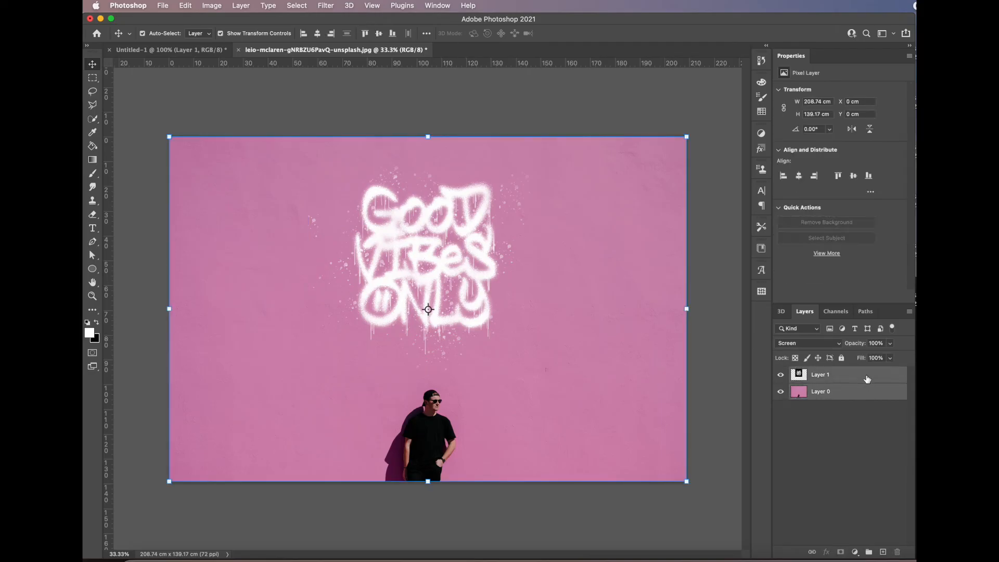
click(869, 551)
drag(882, 377, 886, 550)
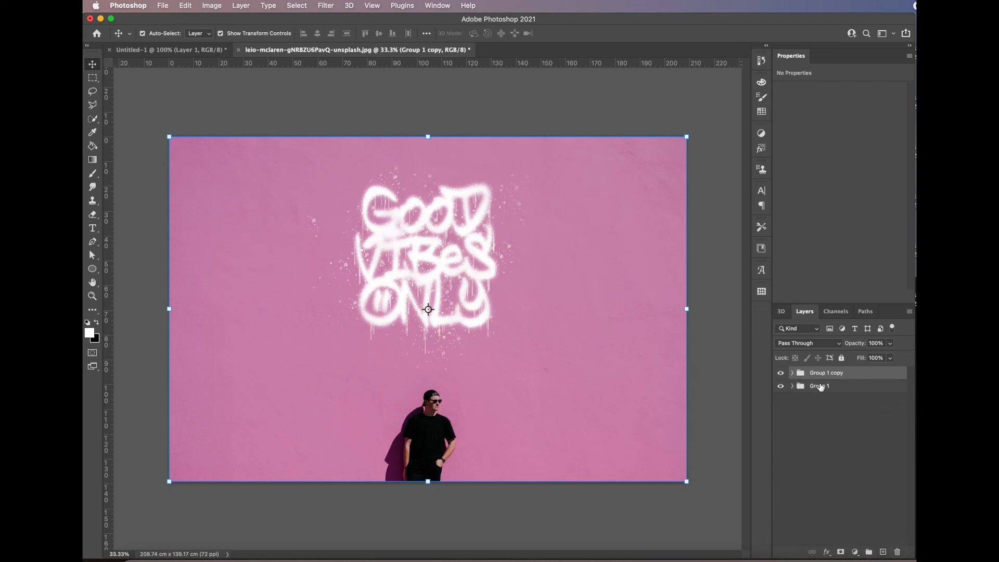
Step: Rename the original group pink background and hide it
double_click(820, 386)
text(pink background)
key(Return)
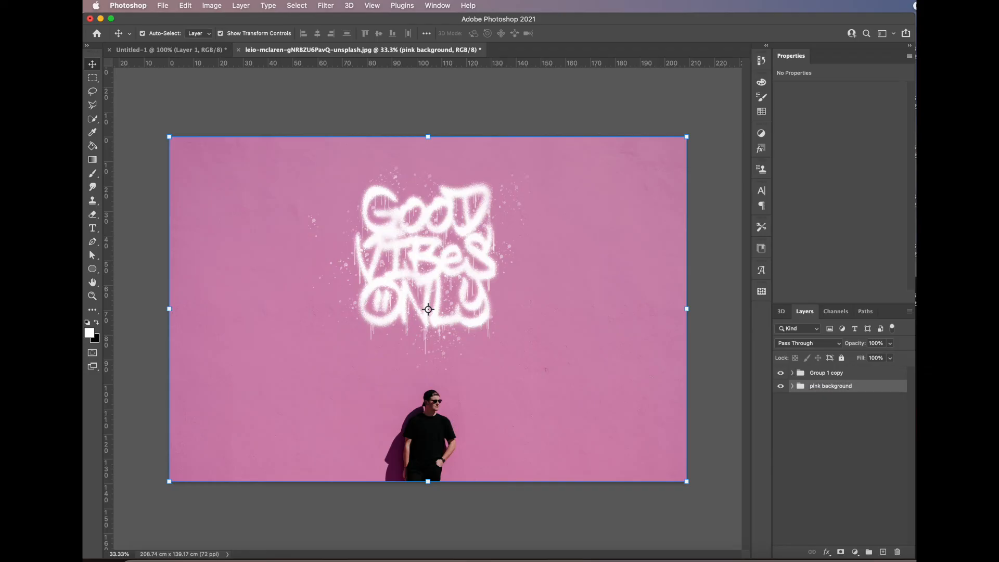
click(780, 386)
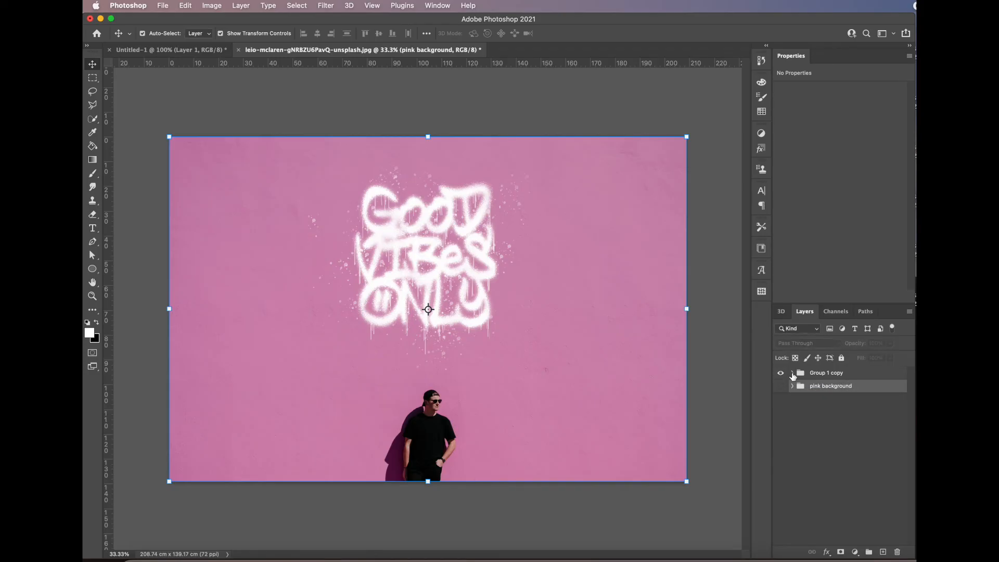
Step: Change the blend mode of the artwork layer in Group 1 copy to Normal
click(792, 373)
click(841, 406)
key(super+alt+a)
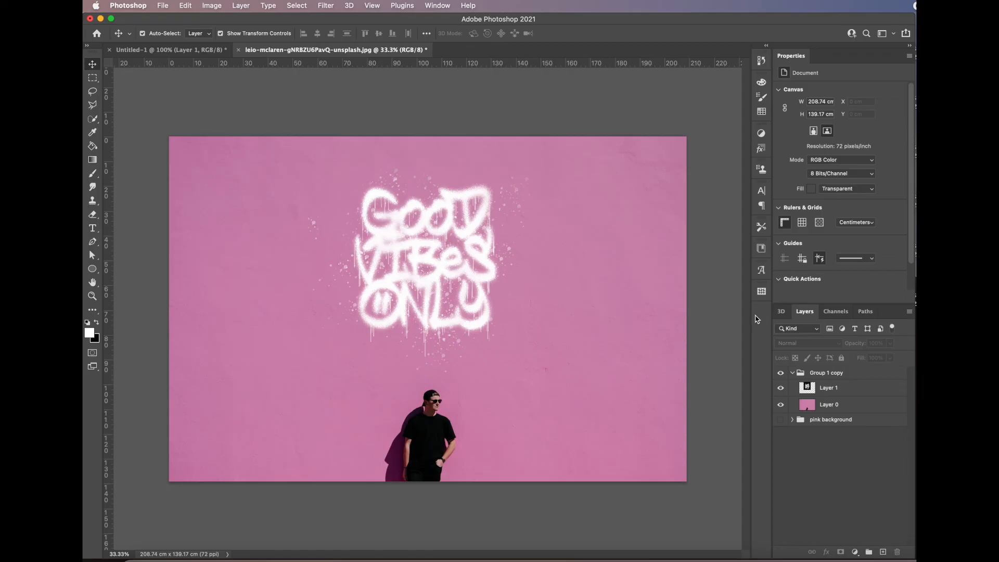
click(842, 388)
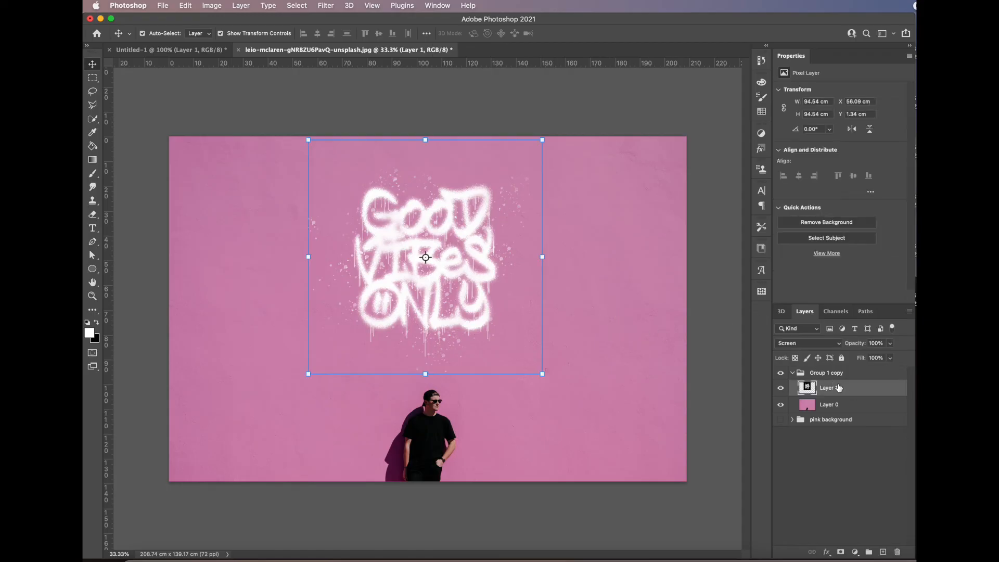
click(829, 344)
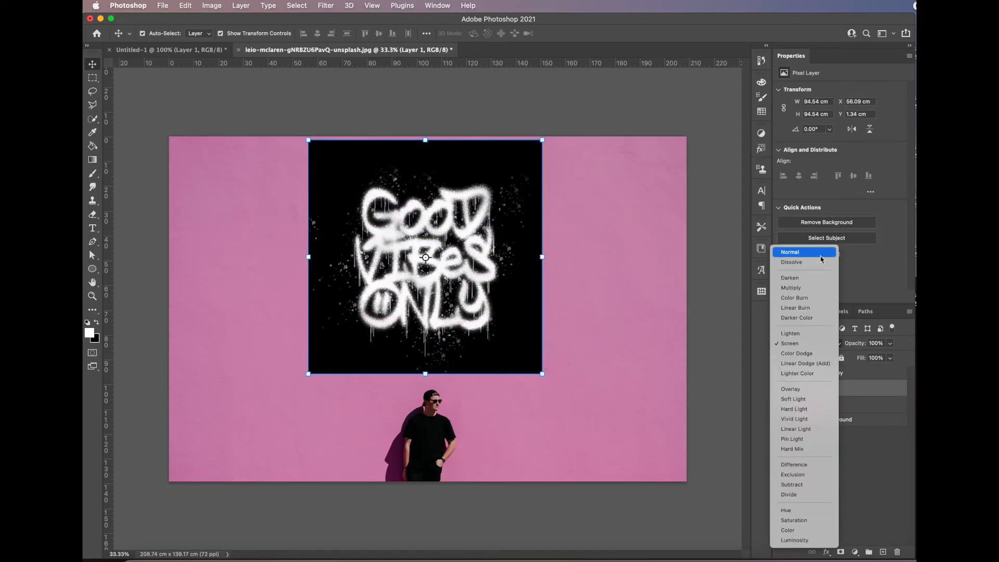
click(821, 253)
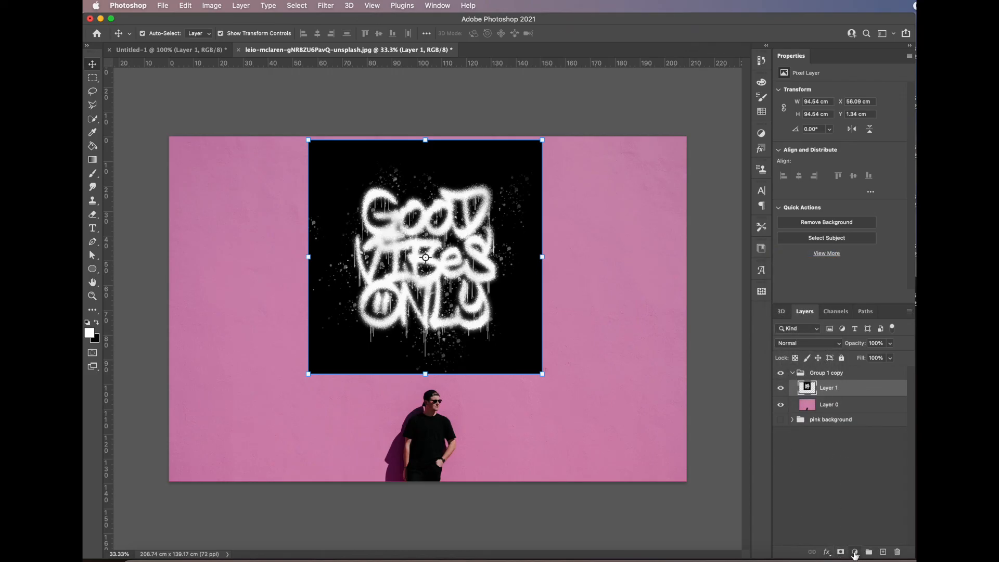
Step: Add a Hue/Saturation adjustment layer above the artwork and clip it to the artwork layer
click(854, 553)
click(894, 415)
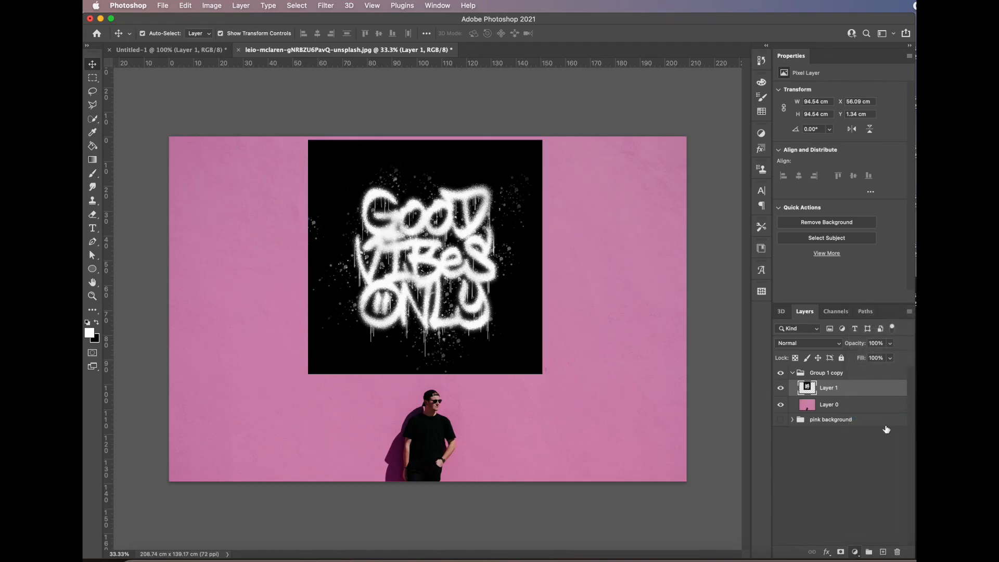
click(834, 297)
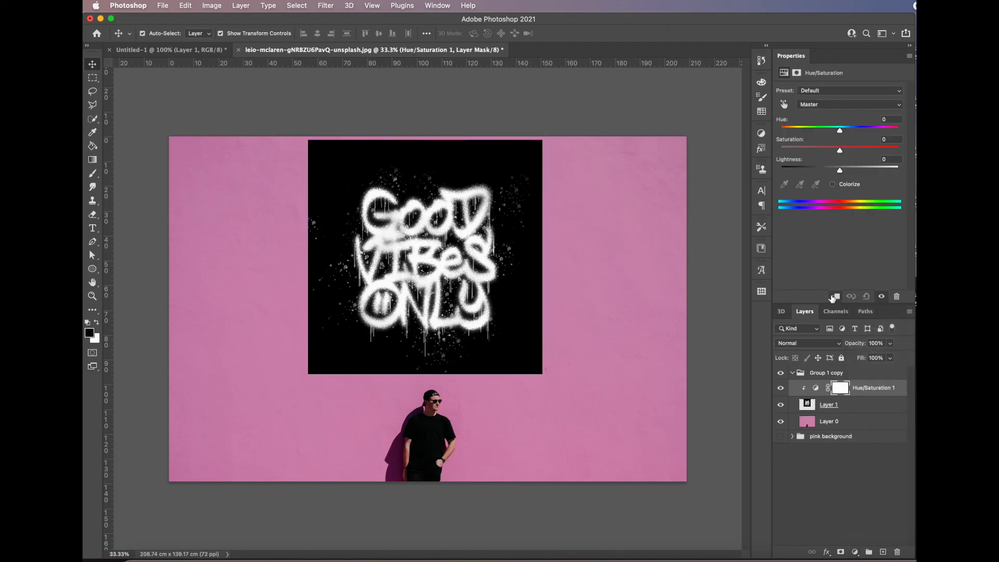
Step: Colorize the artwork turquoise with hue 182, saturation 67 and lightness -31
click(833, 185)
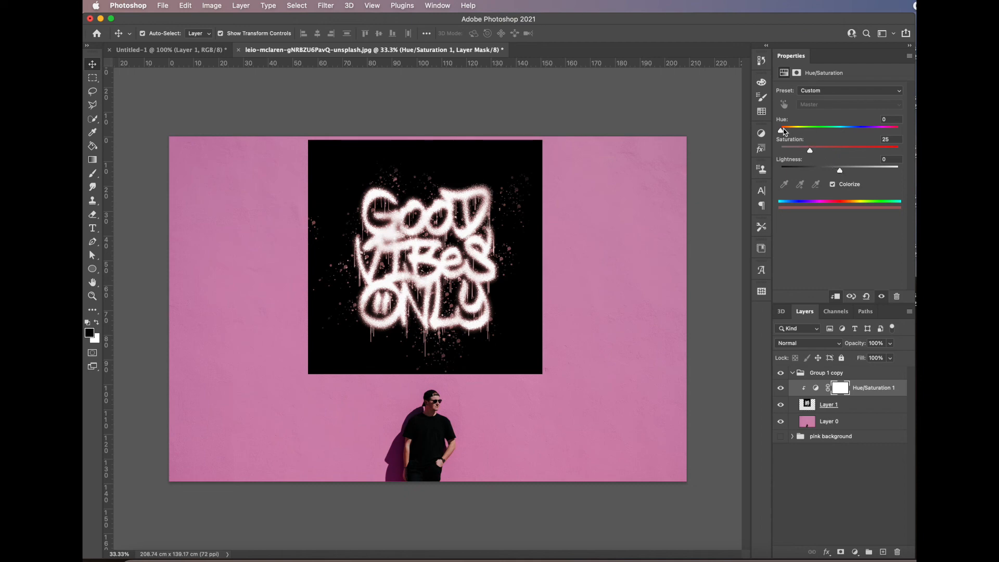
drag(780, 130, 847, 131)
drag(839, 173, 859, 152)
drag(811, 174, 822, 173)
mouse_move(851, 131)
mouse_down()
mouse_move(892, 129)
mouse_move(758, 125)
mouse_move(839, 130)
mouse_up()
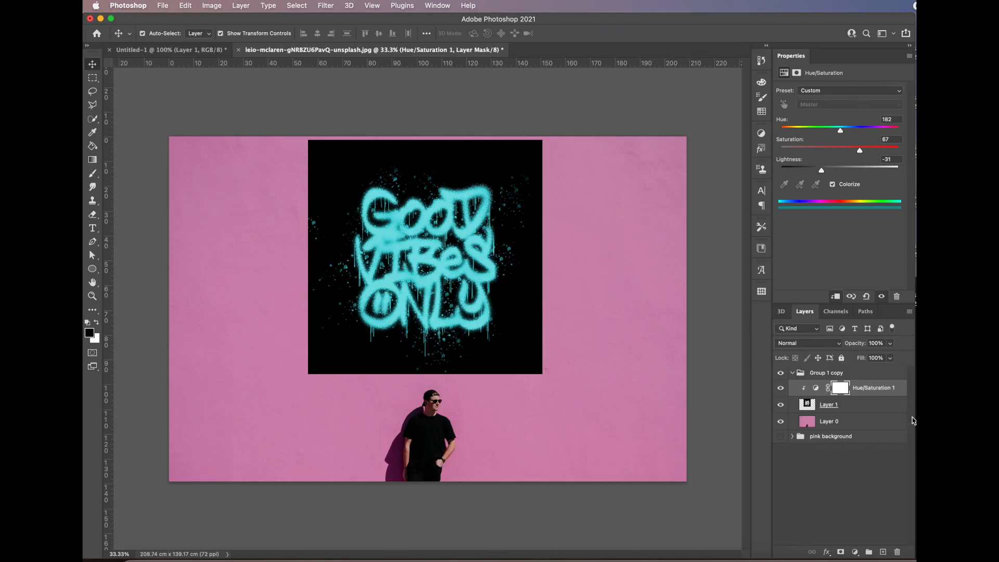
Step: Remove the artwork layer's black background by raising the This Layer black point of its Blend If range to 27
click(879, 410)
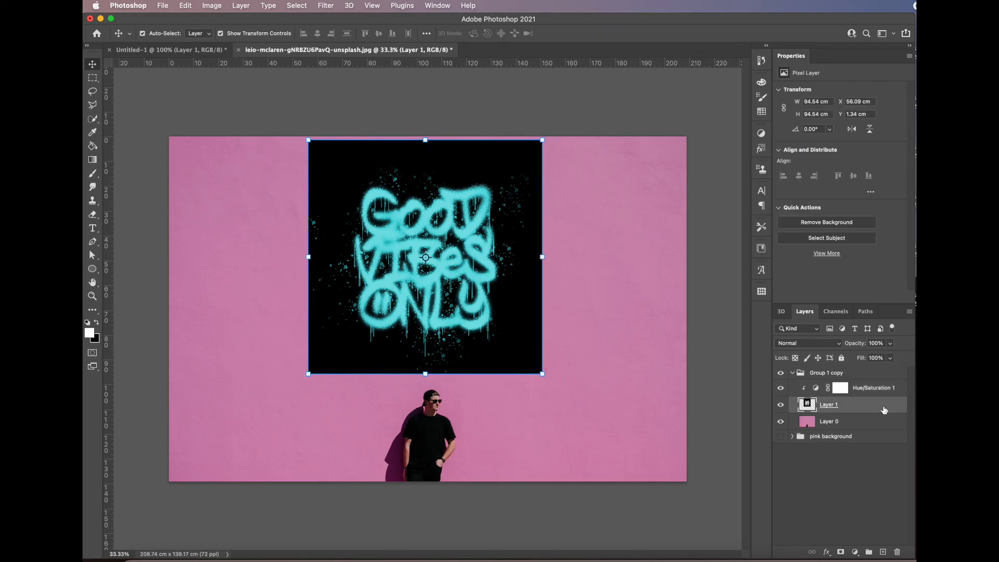
double_click(883, 409)
drag(745, 305, 811, 296)
drag(709, 485, 722, 486)
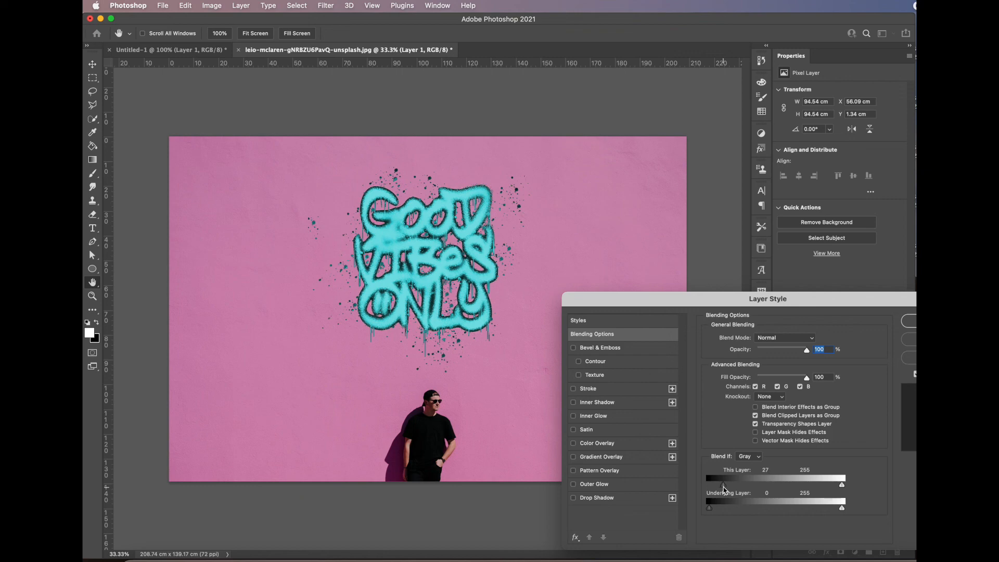
drag(787, 304, 672, 314)
click(821, 330)
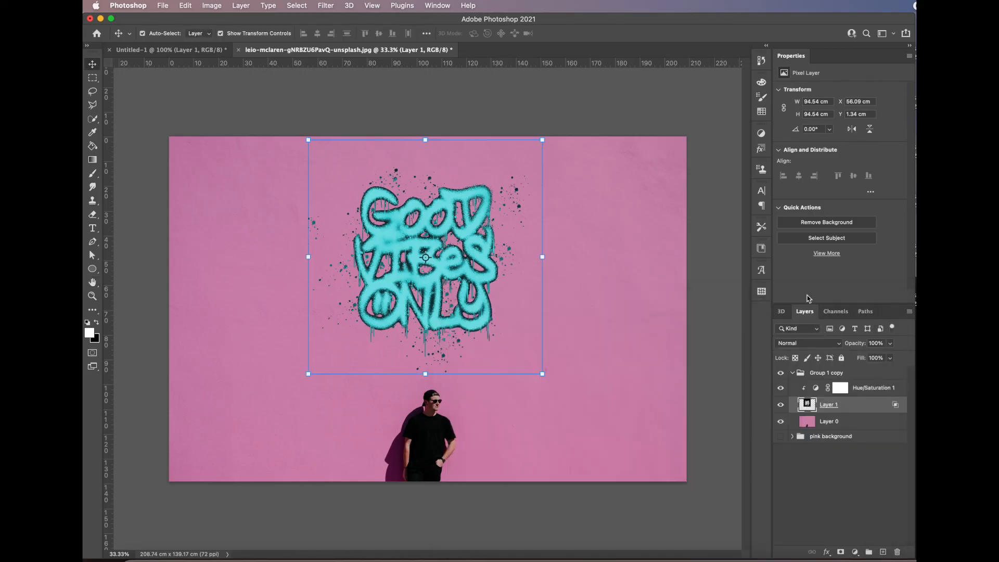
Step: Recolor the lettering blue by setting the Hue/Saturation adjustment's hue to 221
click(815, 390)
mouse_move(841, 134)
mouse_down()
mouse_move(895, 130)
mouse_move(832, 117)
mouse_move(815, 123)
mouse_move(852, 124)
mouse_up()
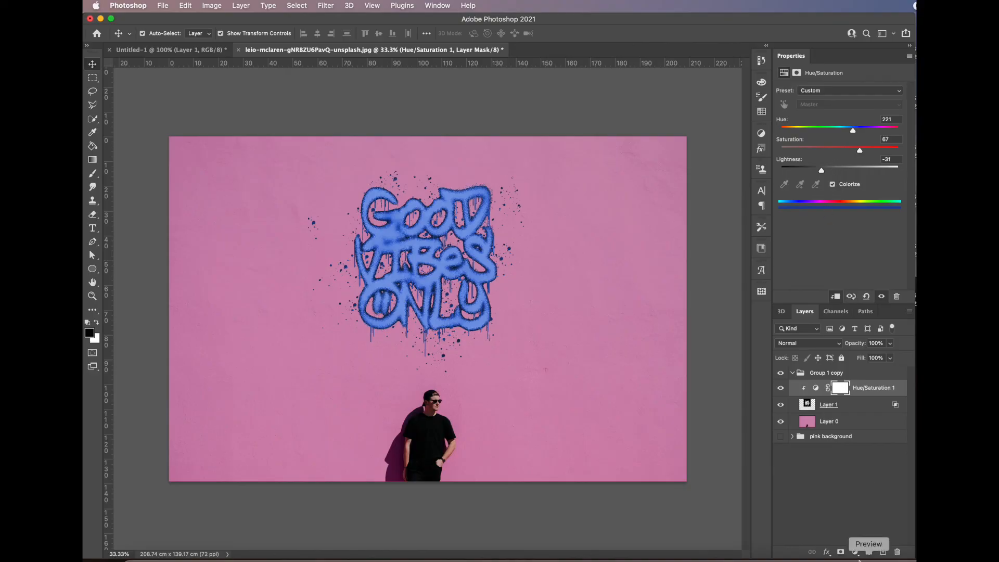
click(858, 503)
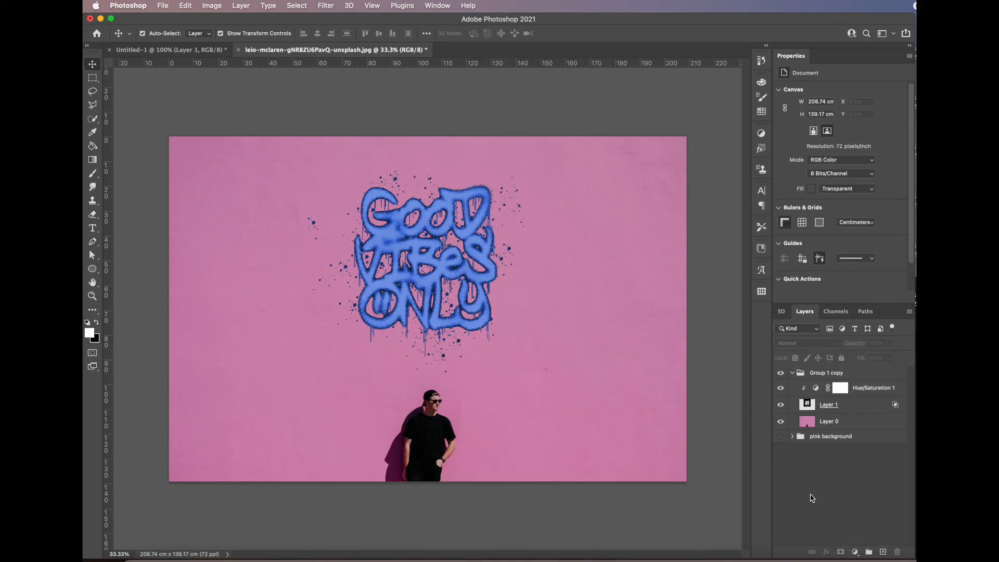
Step: Add a Black & White adjustment with default values above the wall photo layer and clip it to that layer
click(792, 373)
click(793, 374)
click(837, 422)
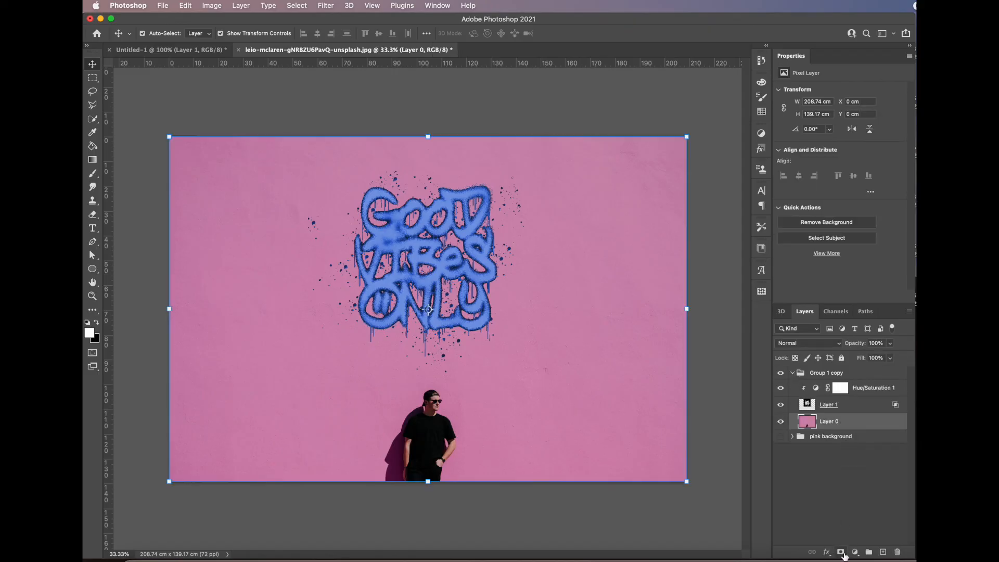
click(855, 552)
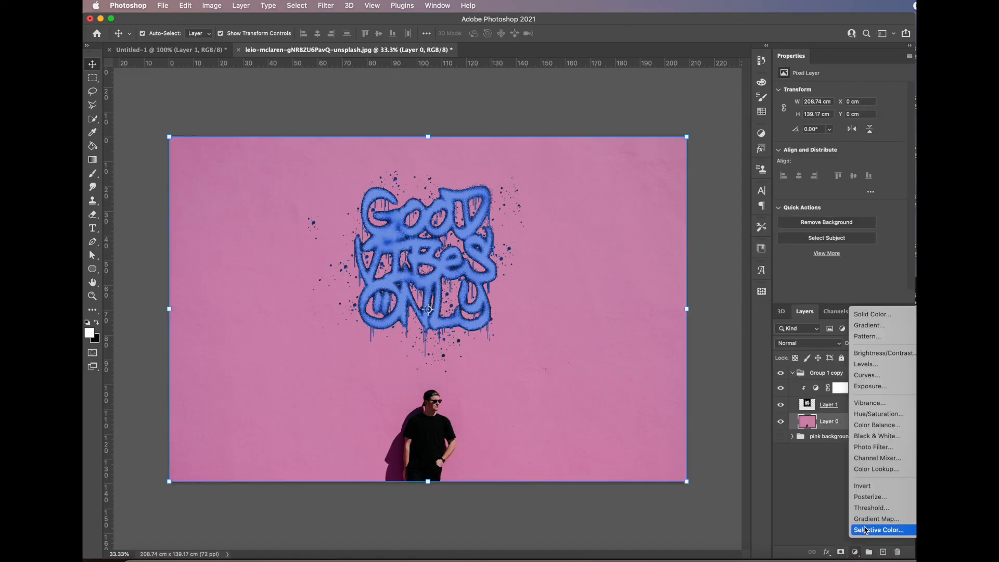
click(875, 436)
click(836, 297)
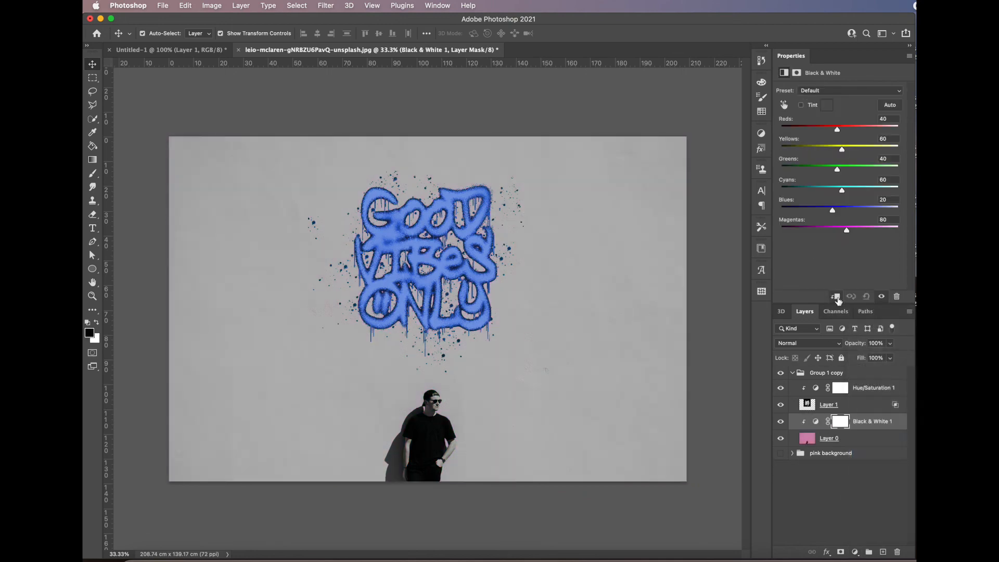
click(712, 239)
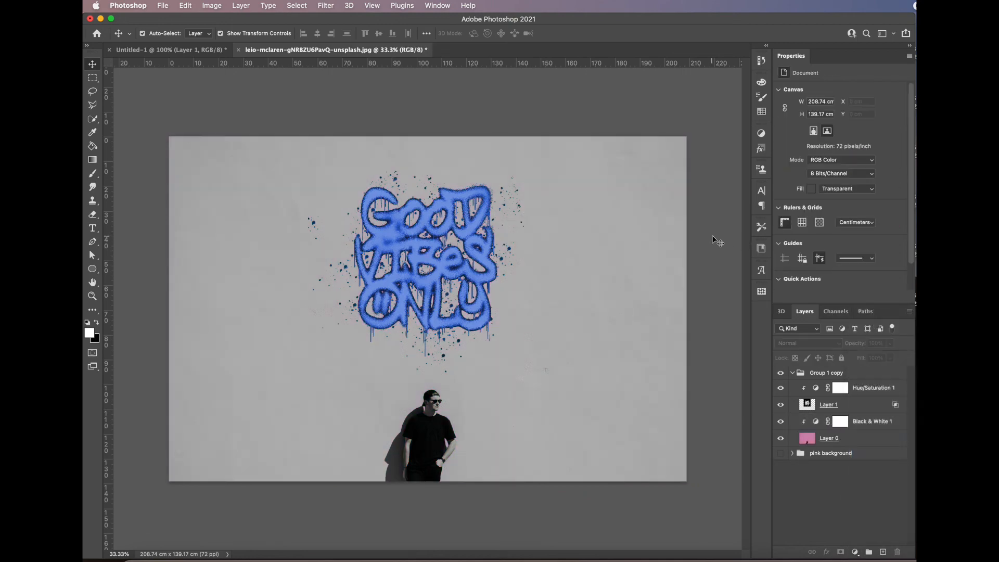